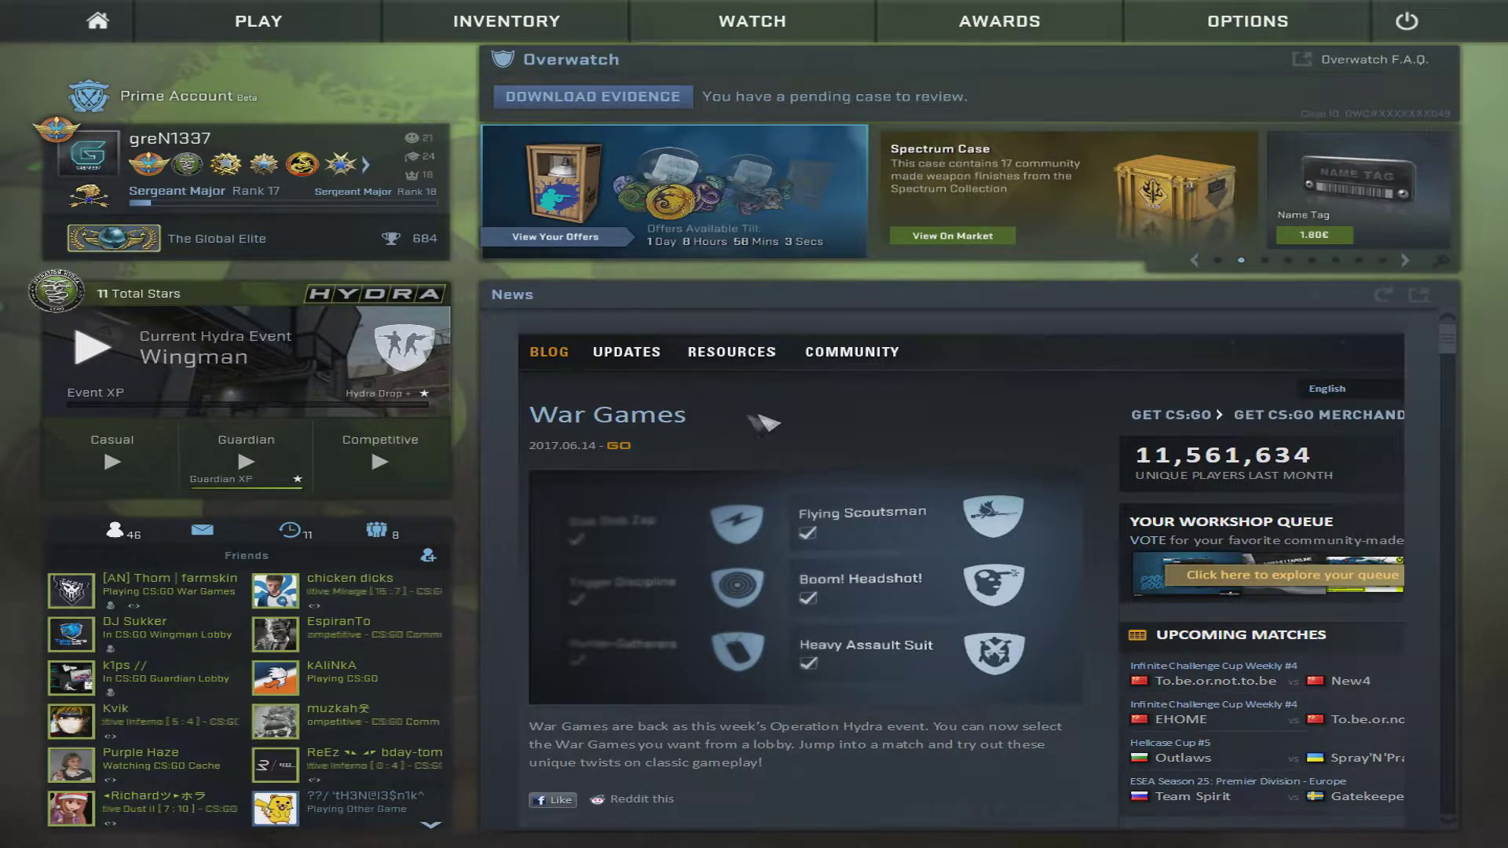
Bring up Demo Playback, choose Load... and browse into the replays folder.
click(754, 20)
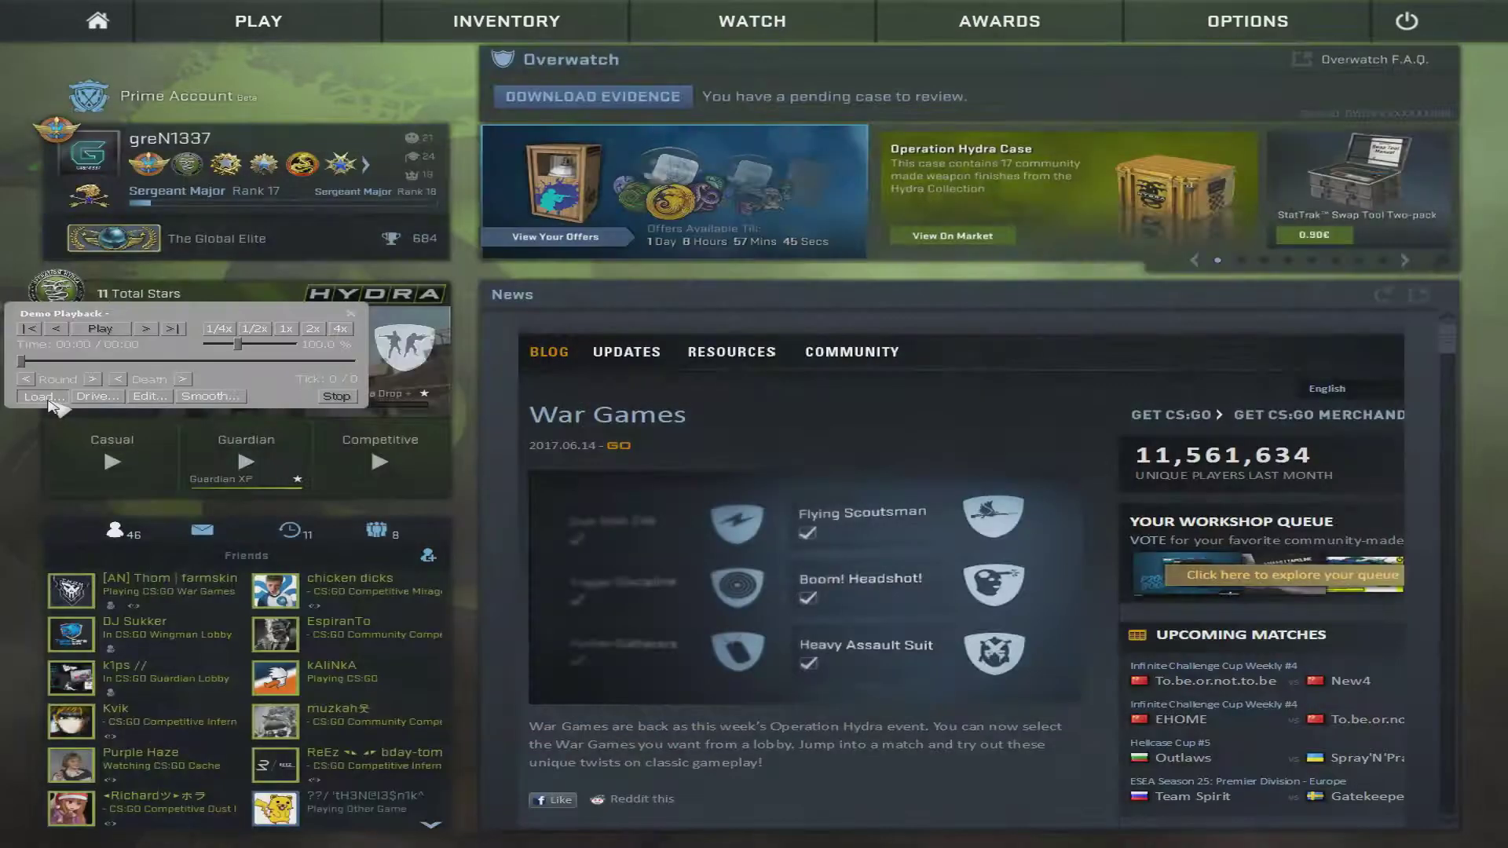
click(47, 396)
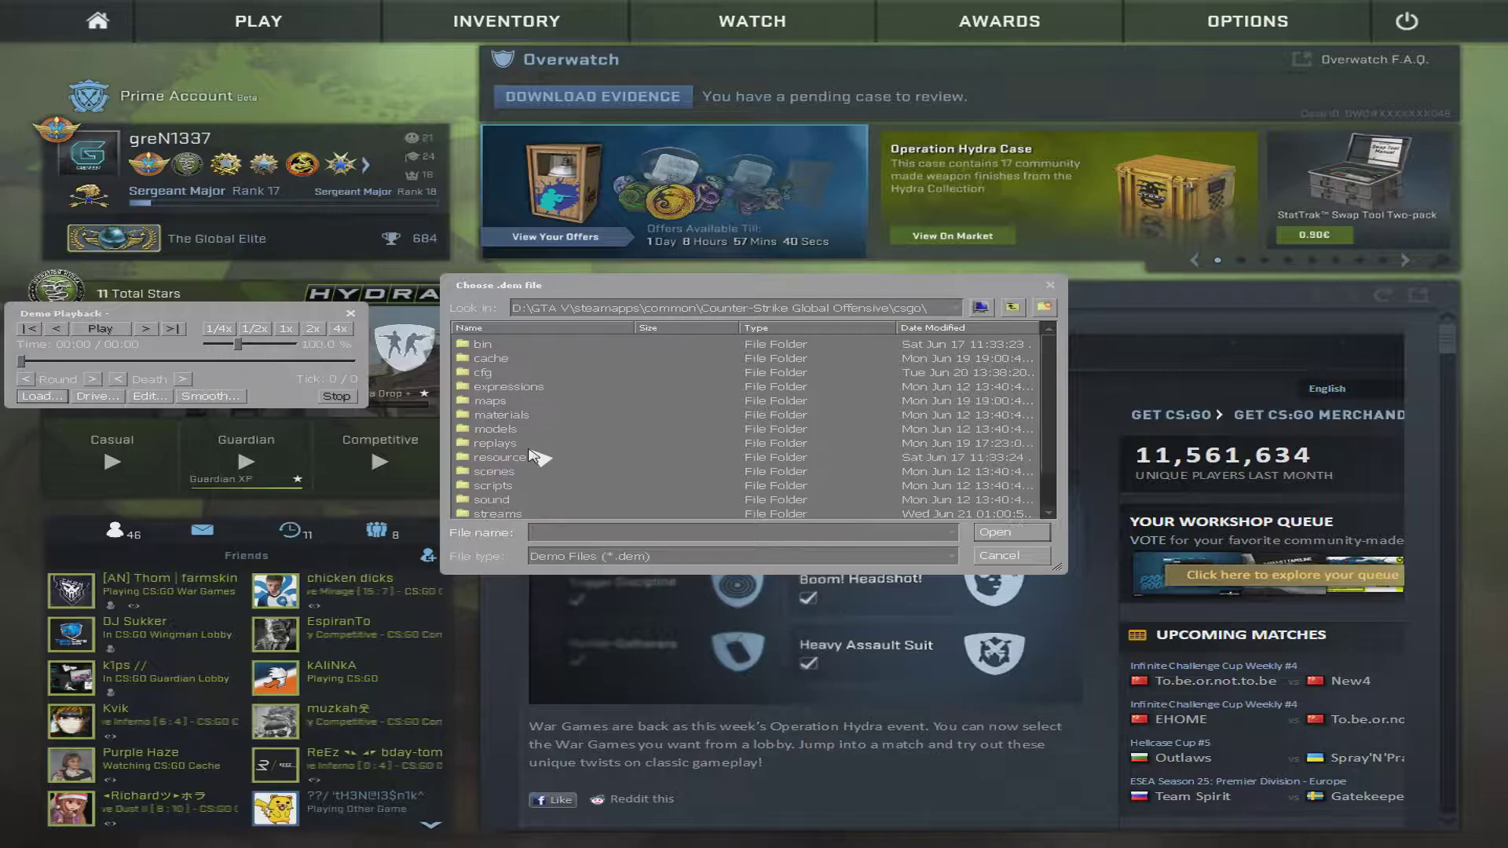
click(502, 445)
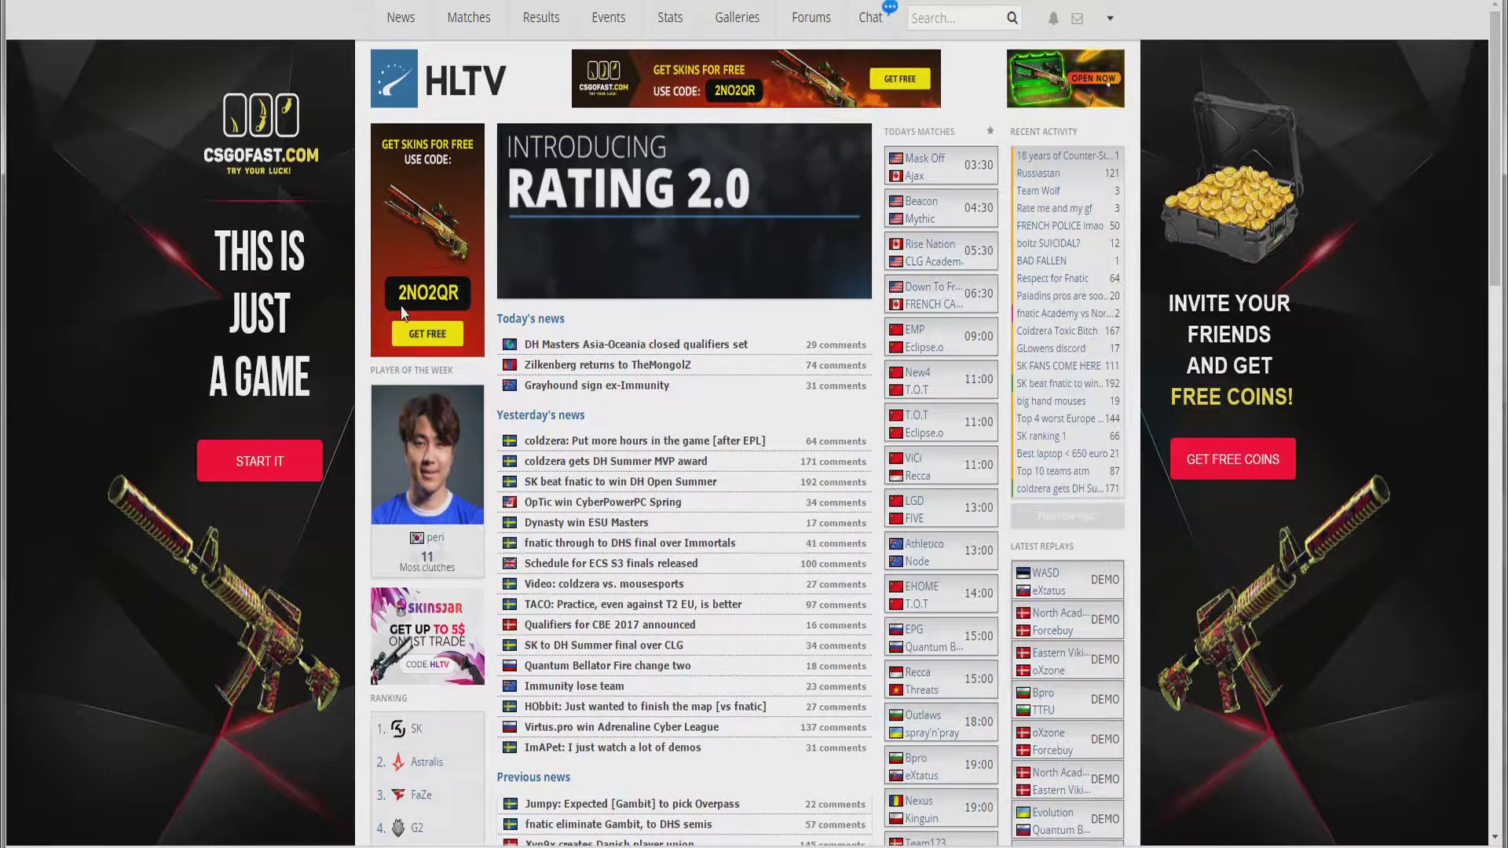
Show the Finished events archive under HLTV.org's Events page.
click(612, 24)
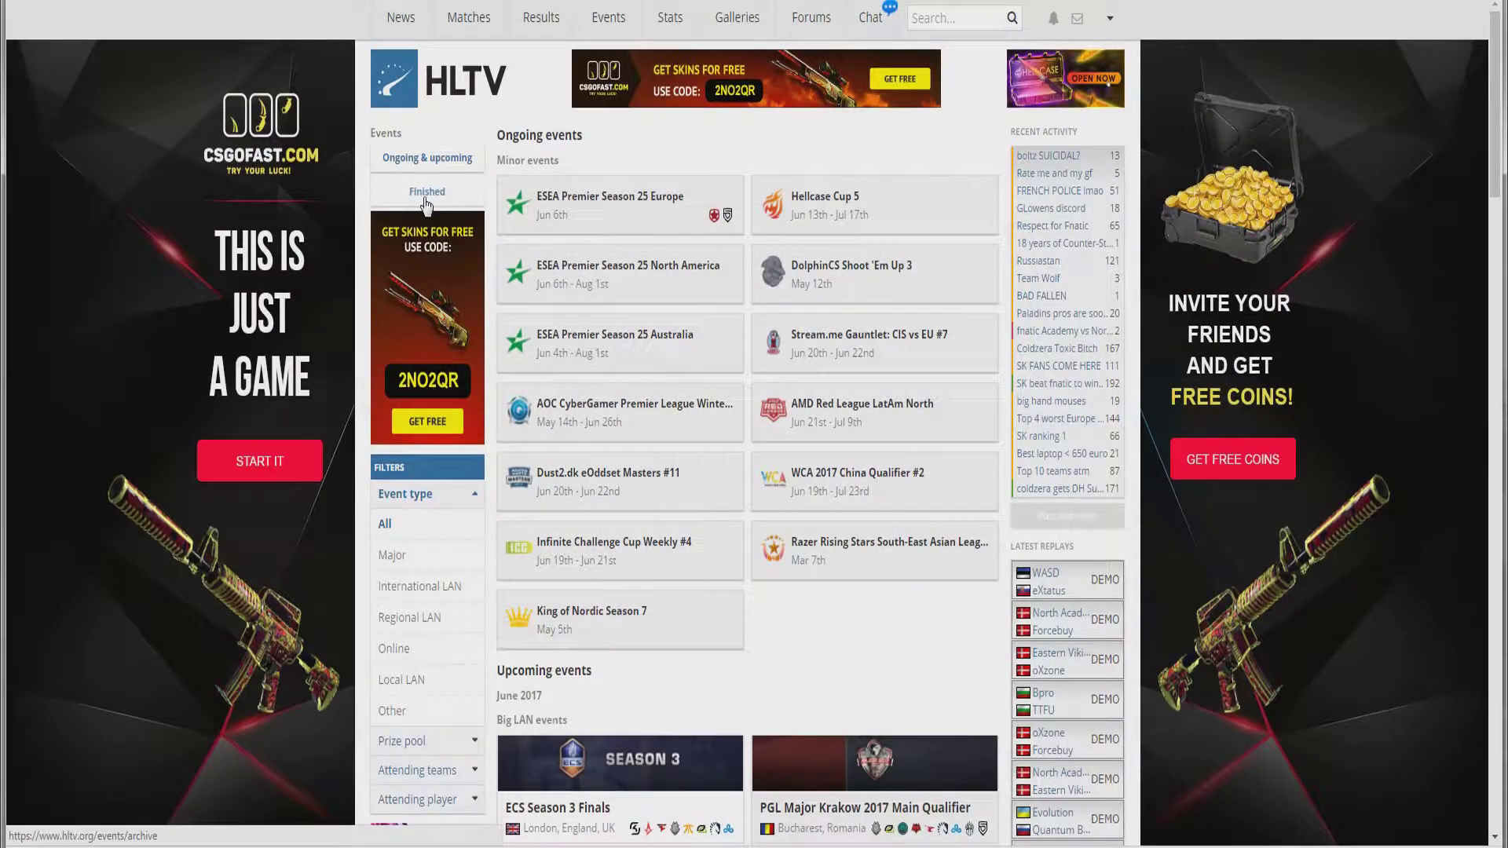
click(424, 199)
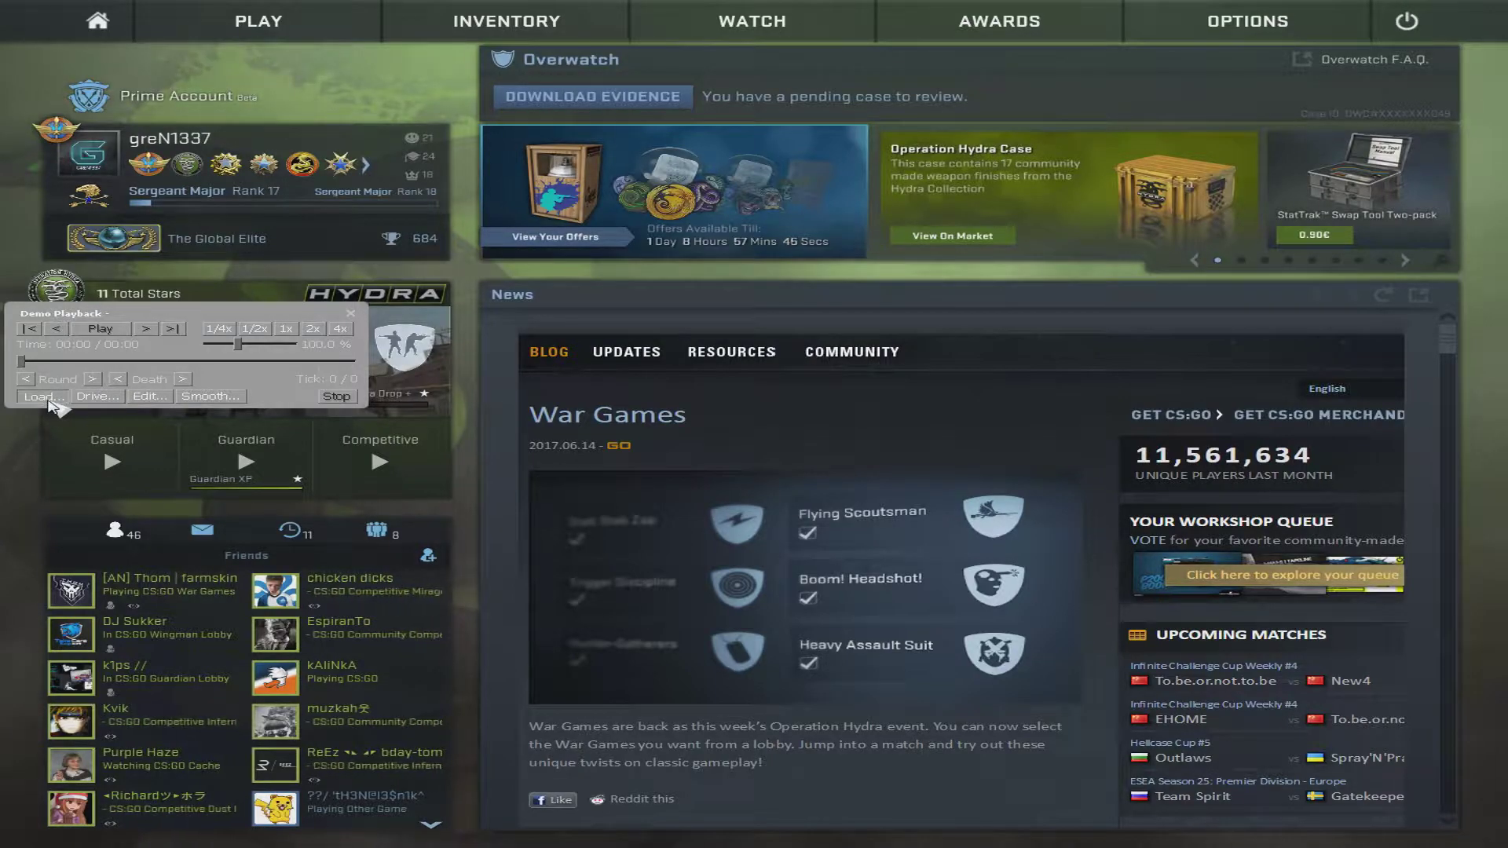
Use Load... in Demo Playback to pick the downloaded .dem match file.
click(48, 398)
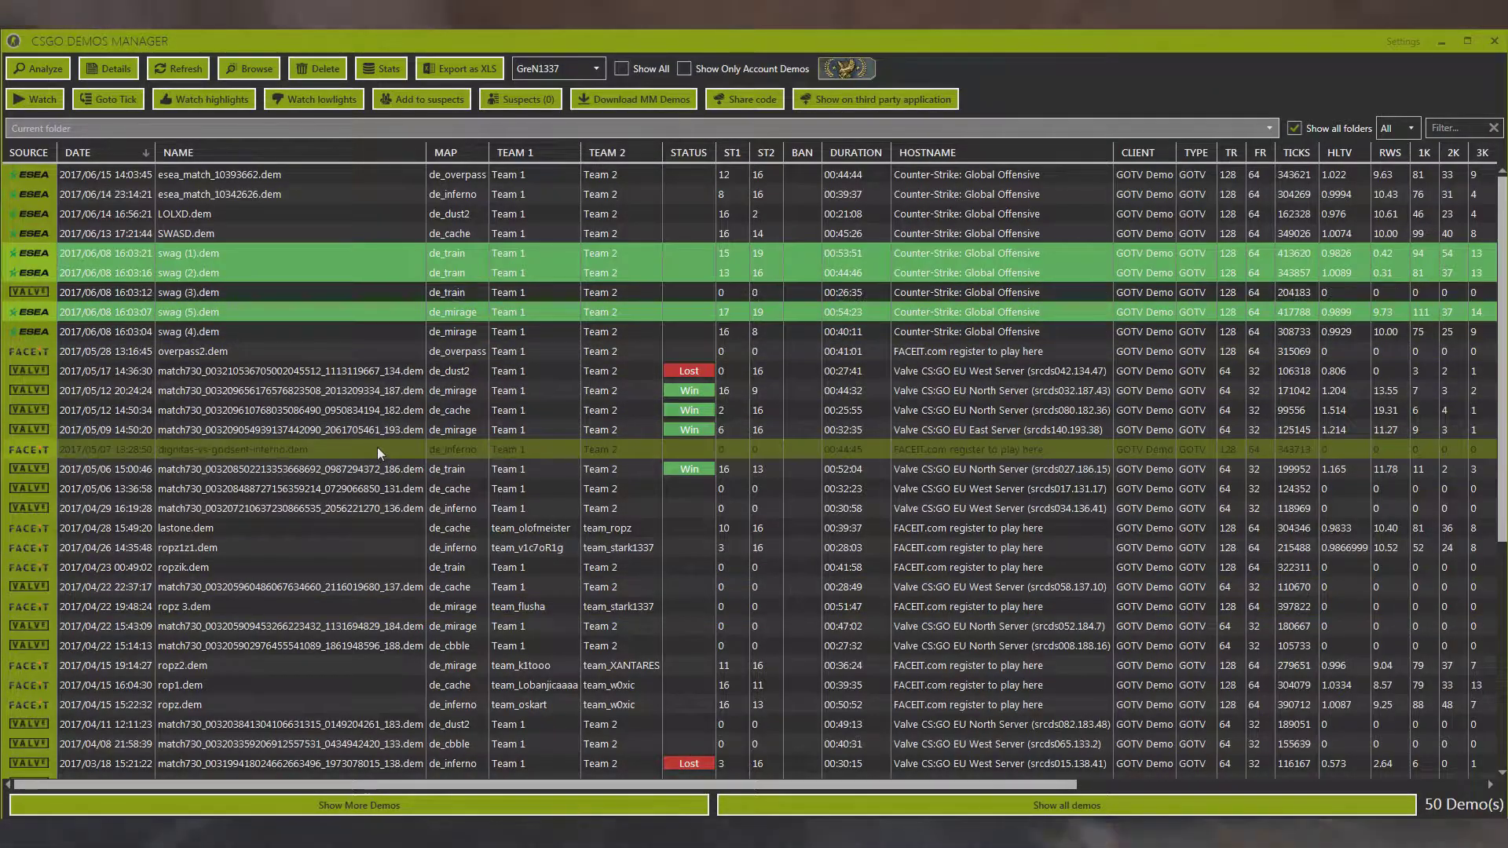
Analyze the dignitas-vs-godsent-inferno demo, view its GODSENT 10–16 dignitas details, and select a player row.
right_click(378, 454)
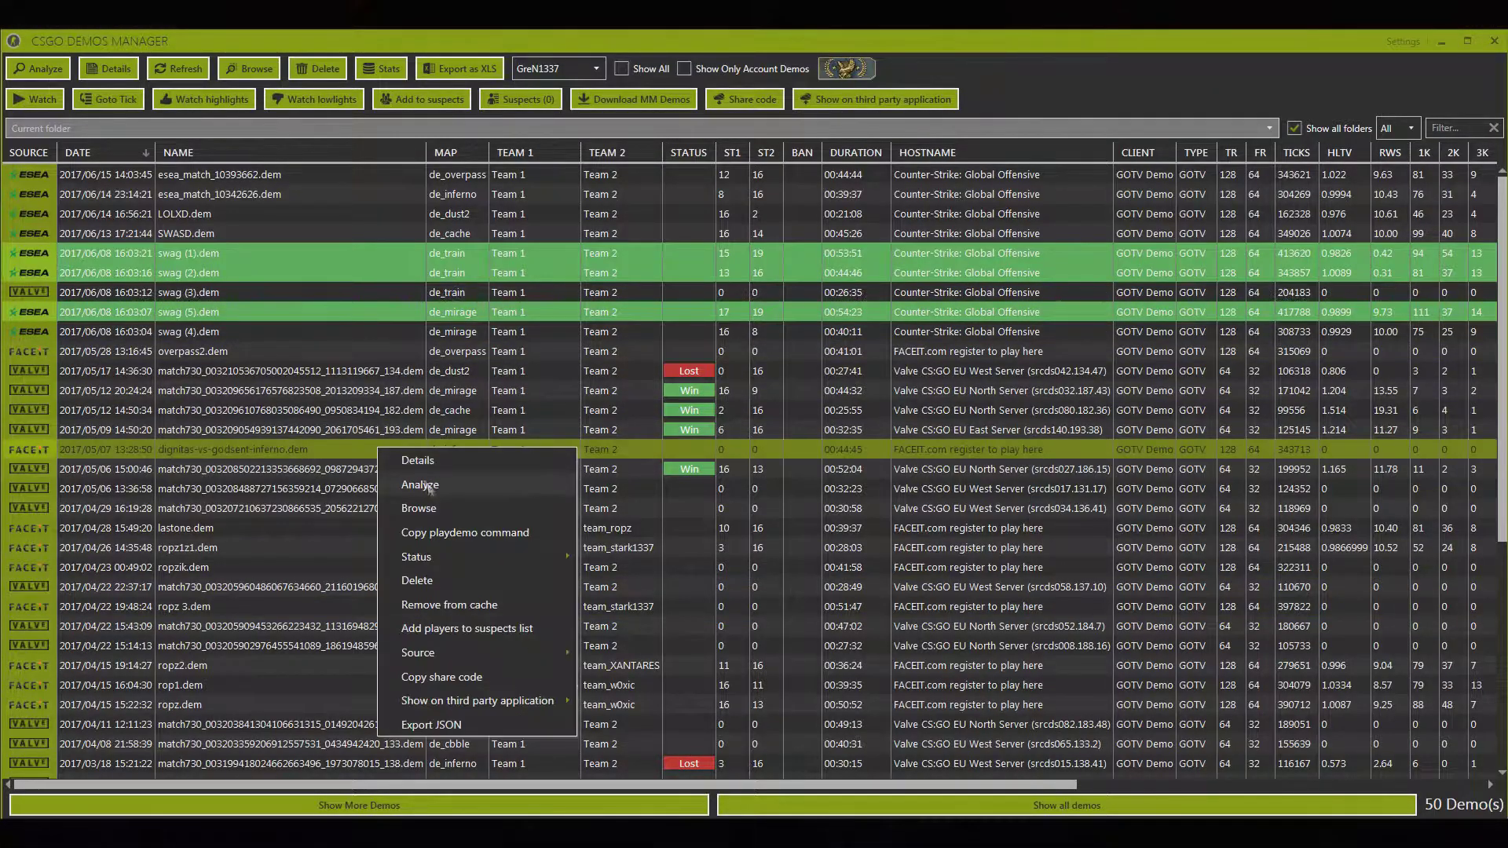
click(413, 483)
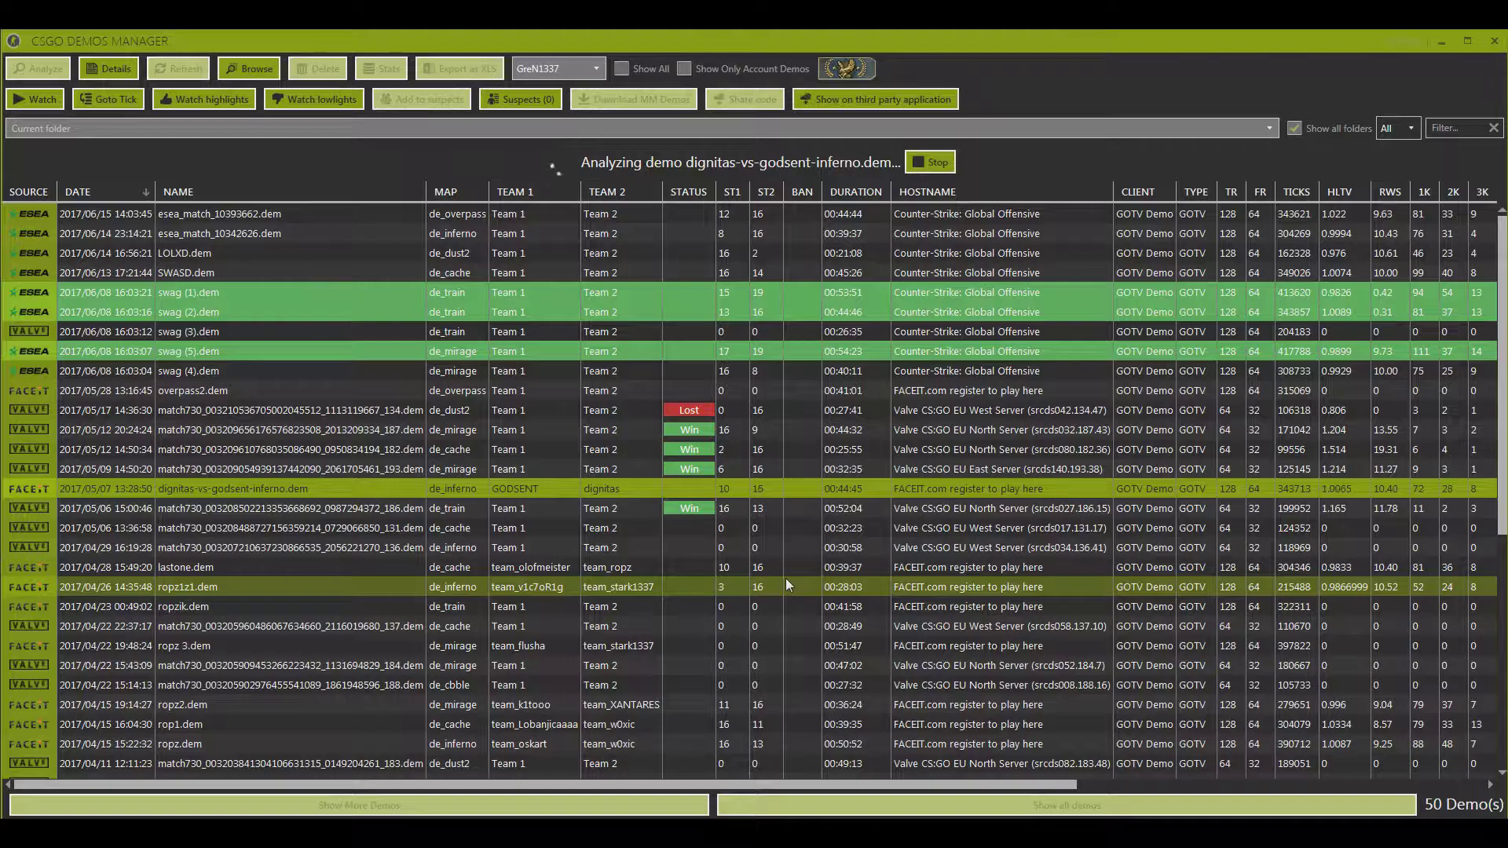
right_click(517, 454)
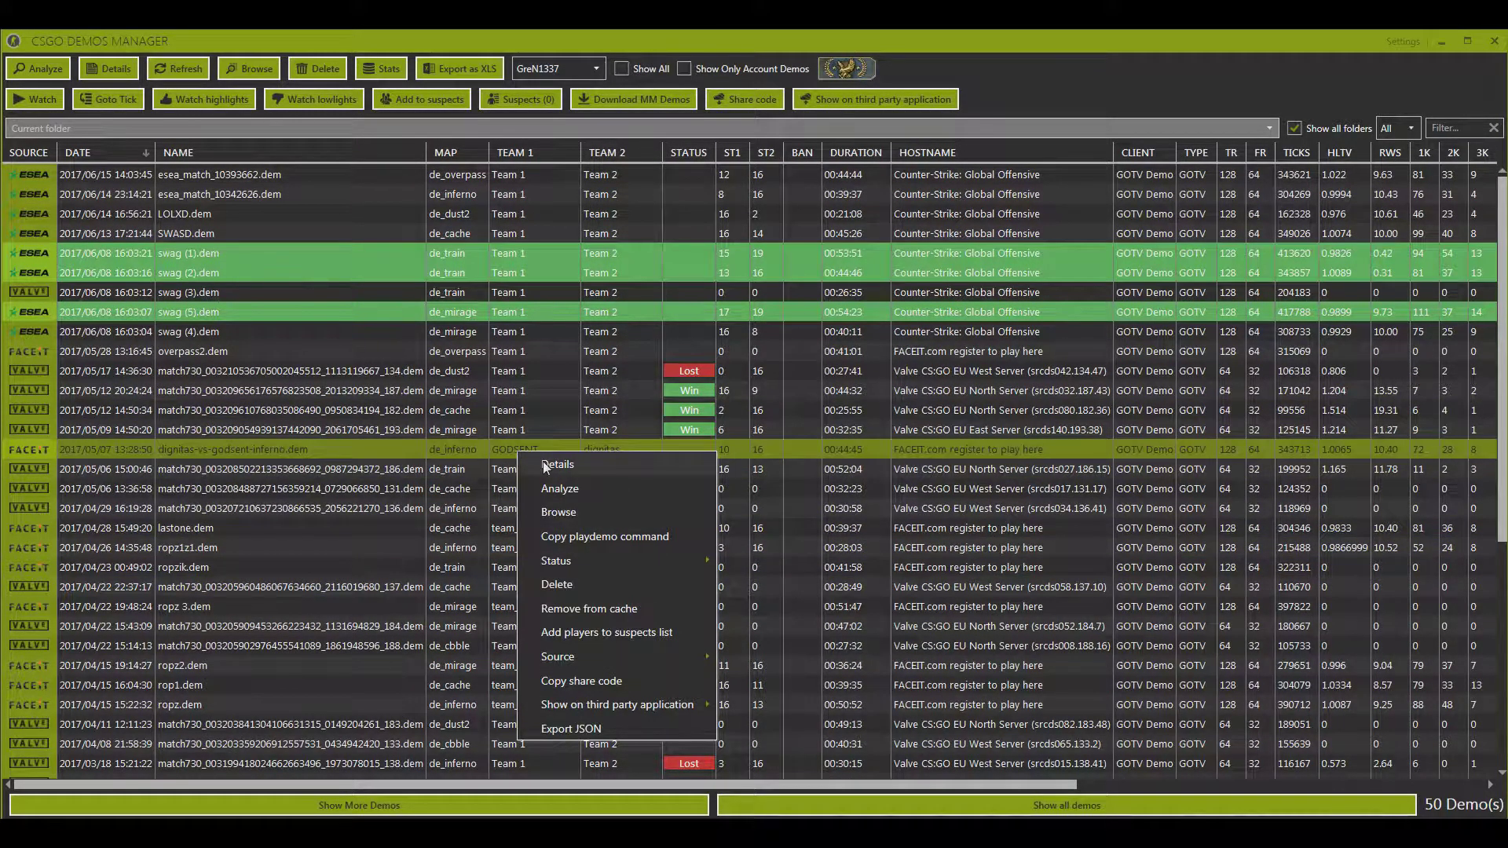
click(544, 460)
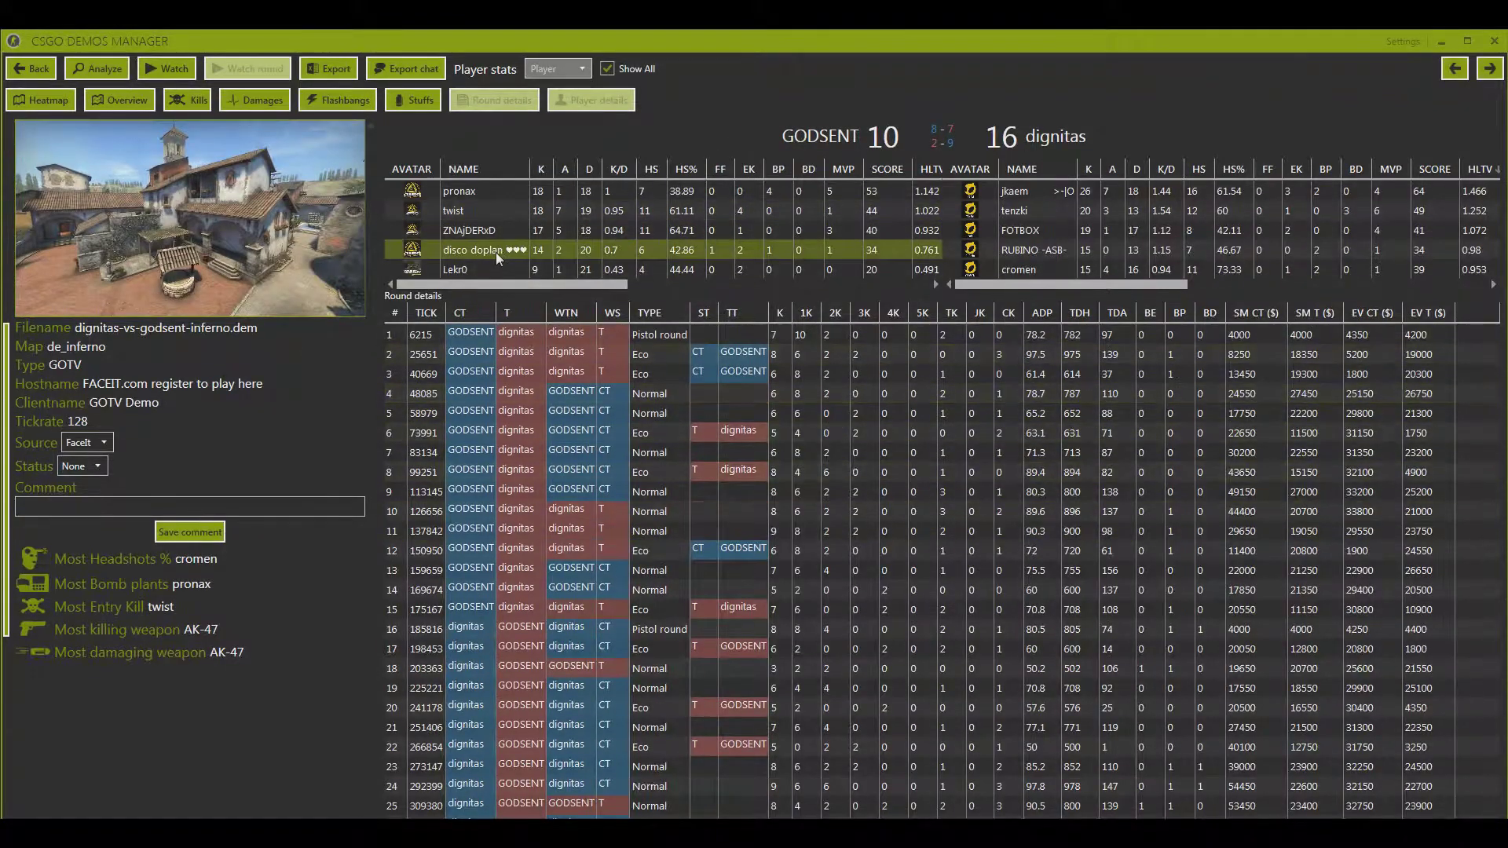
click(1010, 196)
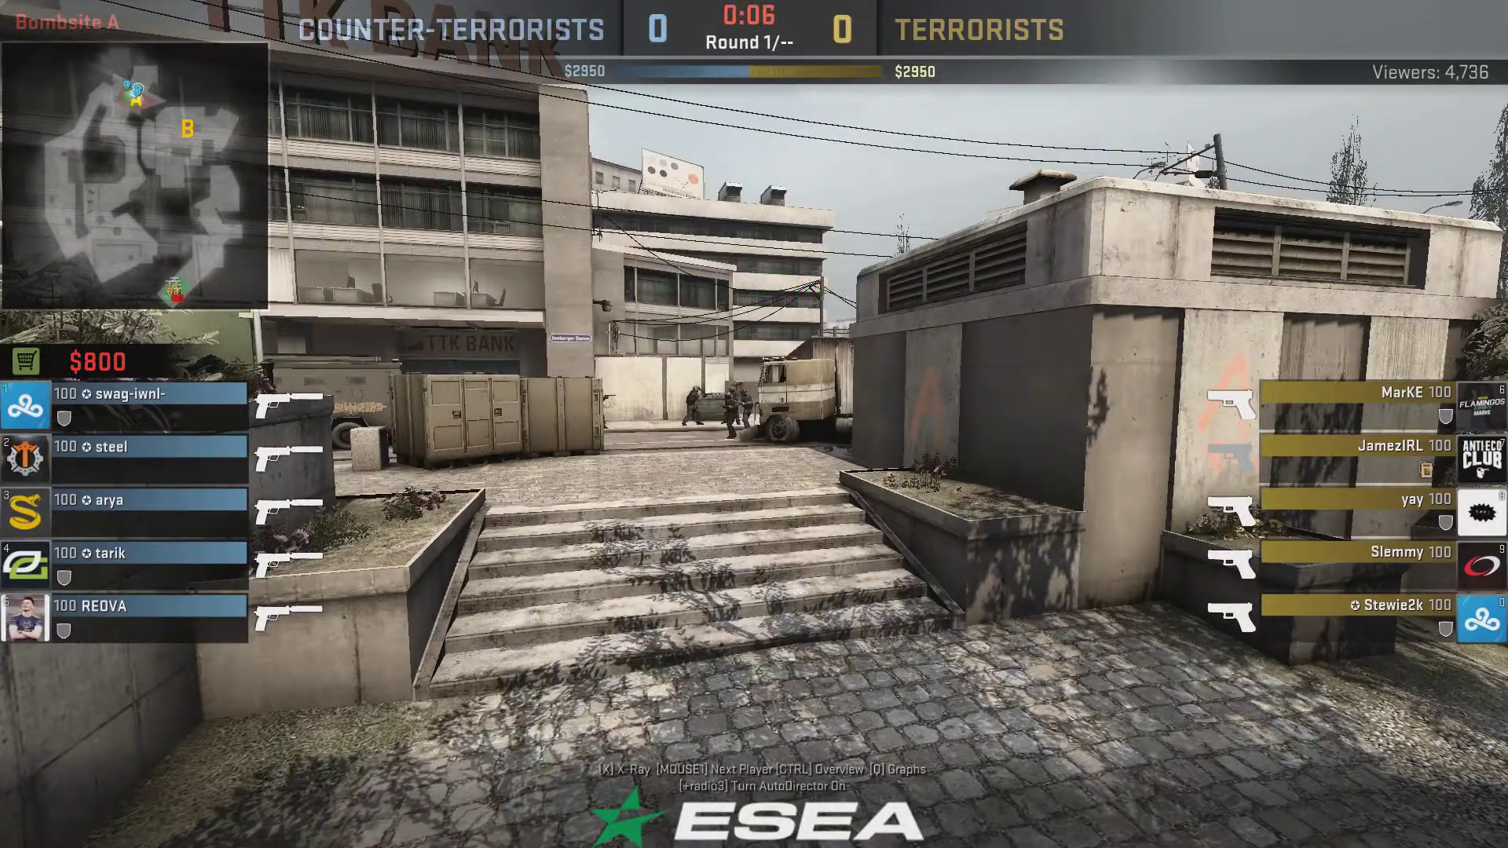
Bring up the developer console over the playing demo with the ~ key.
key(grave)
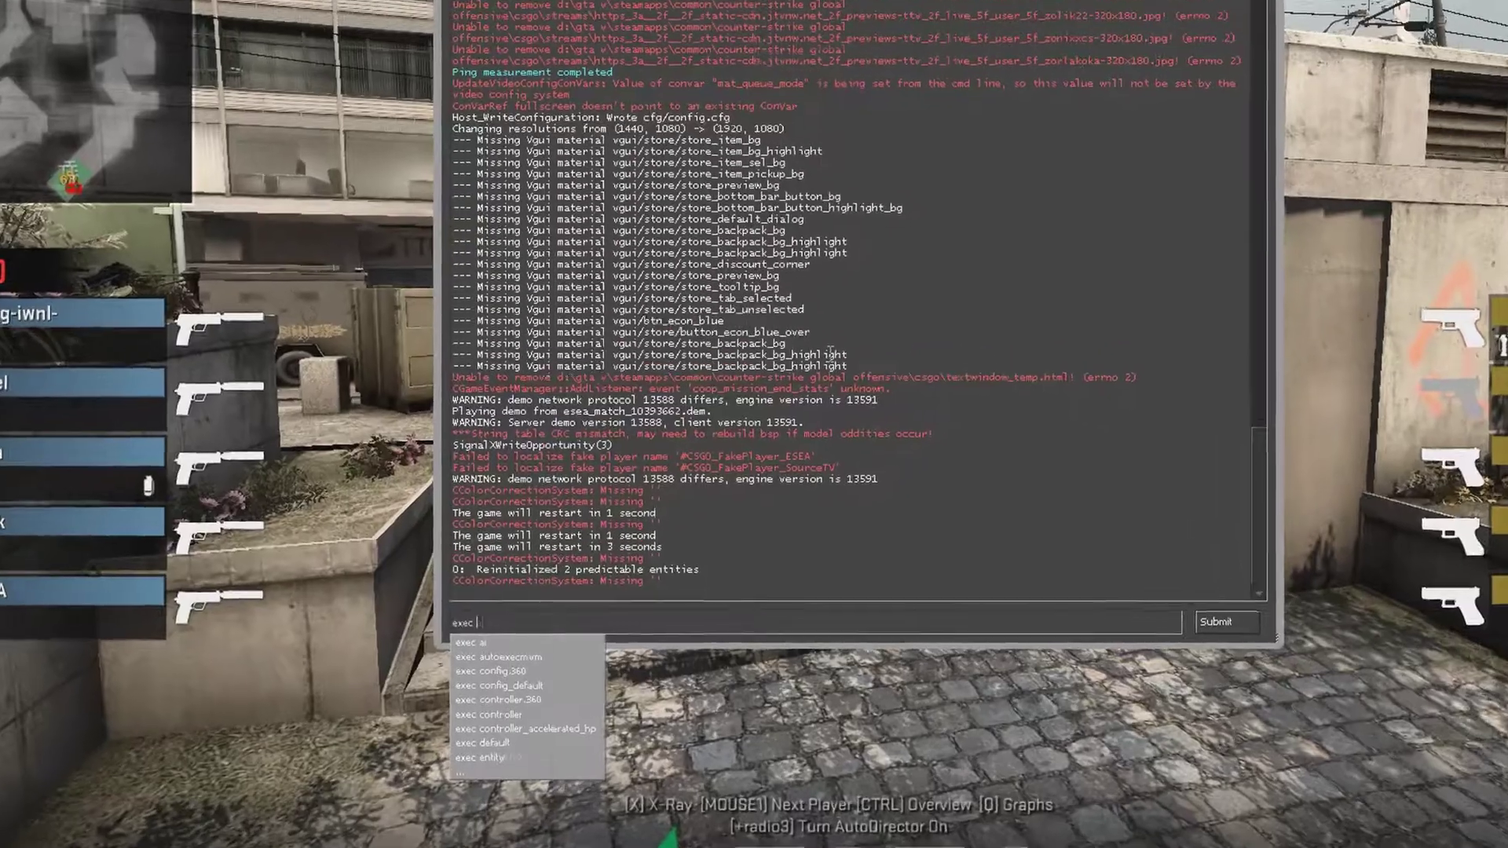
Run exec autoexecmvm in the console, then close it.
text(autoexe)
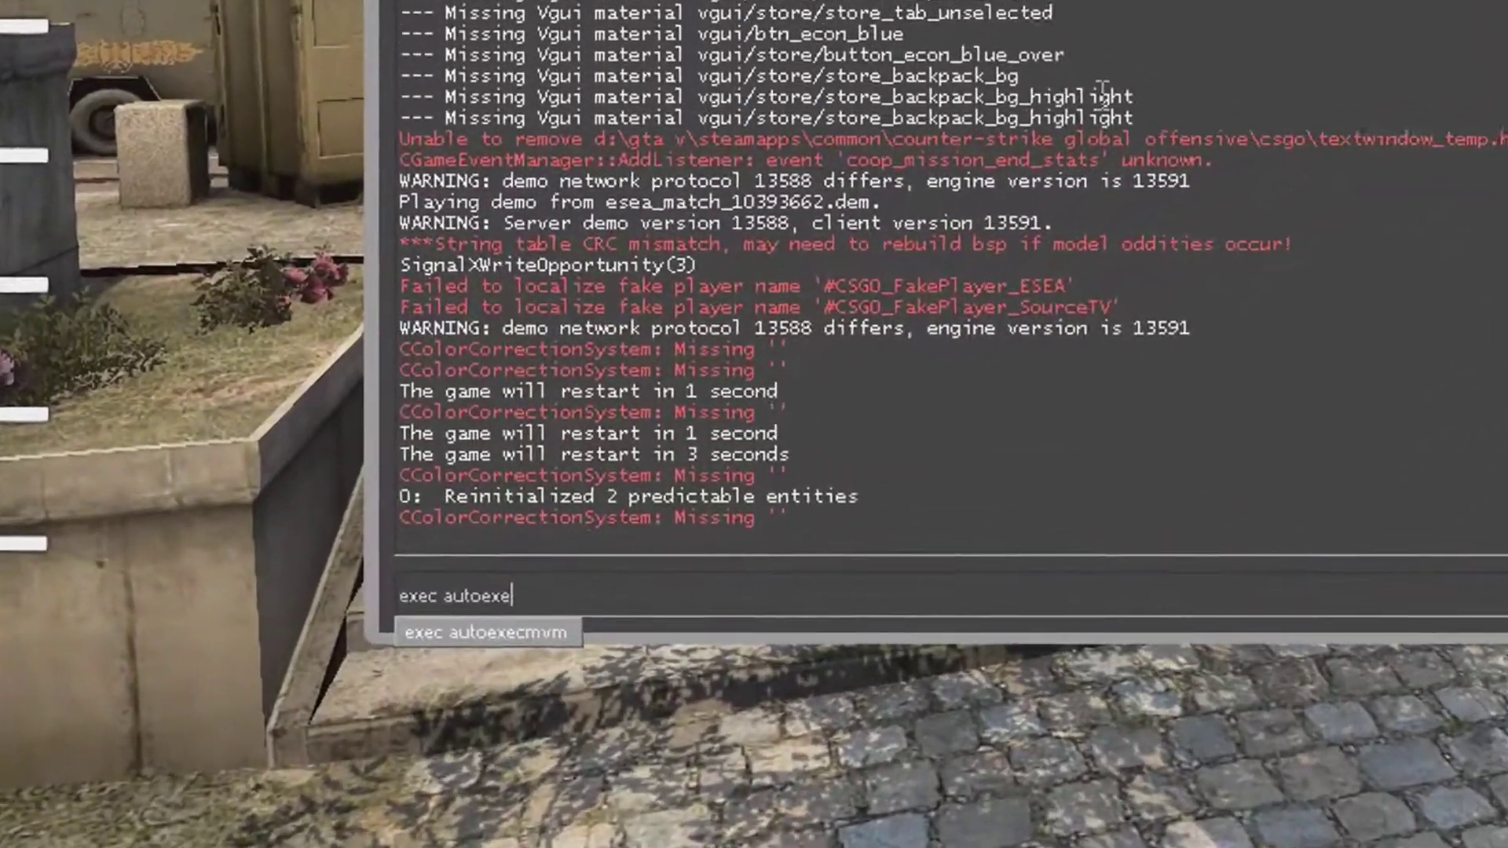
key(Tab)
key(Return)
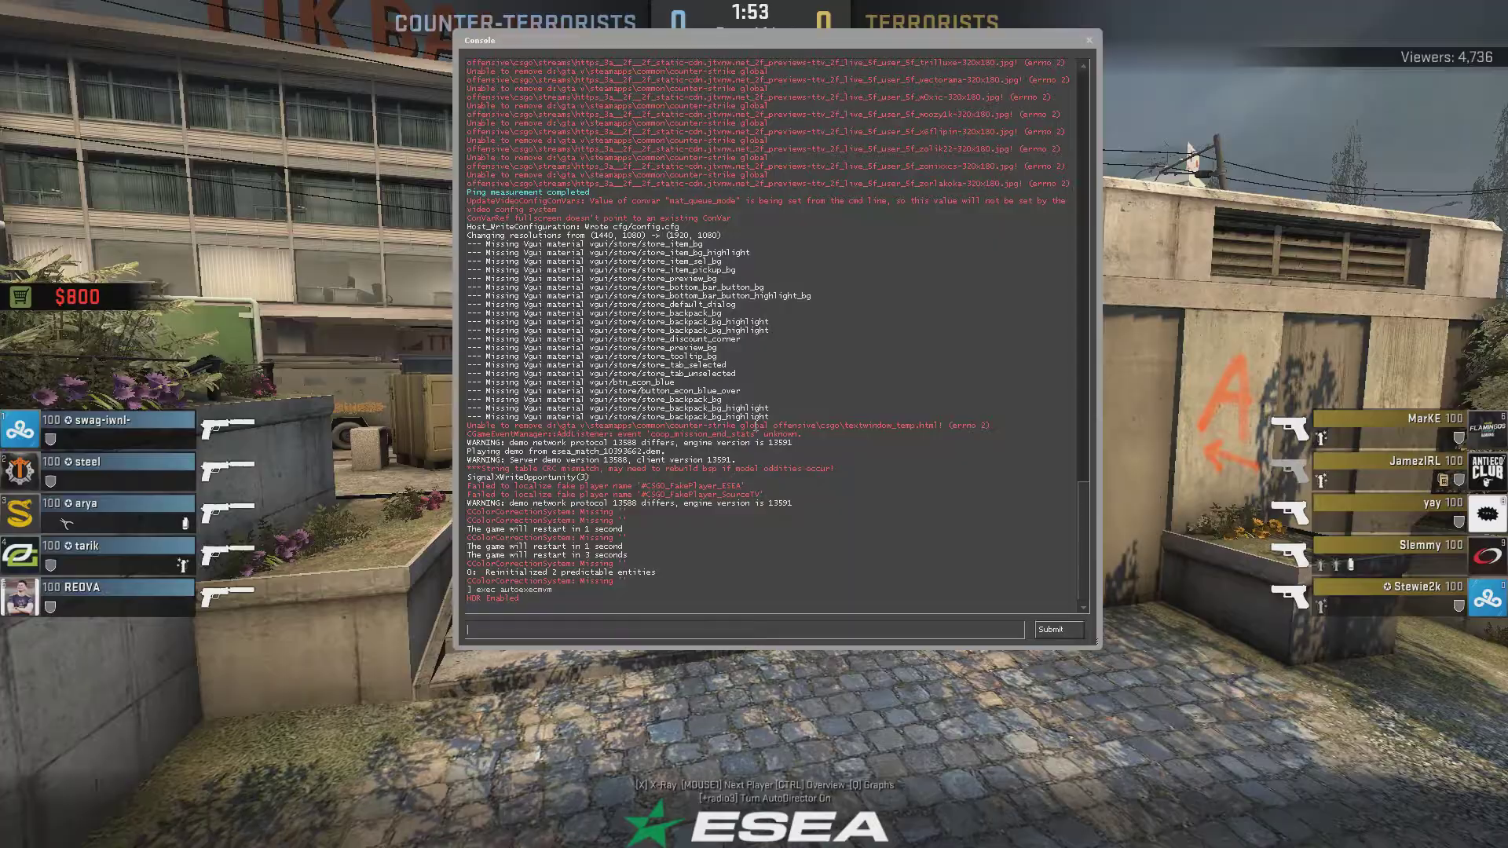
key(Escape)
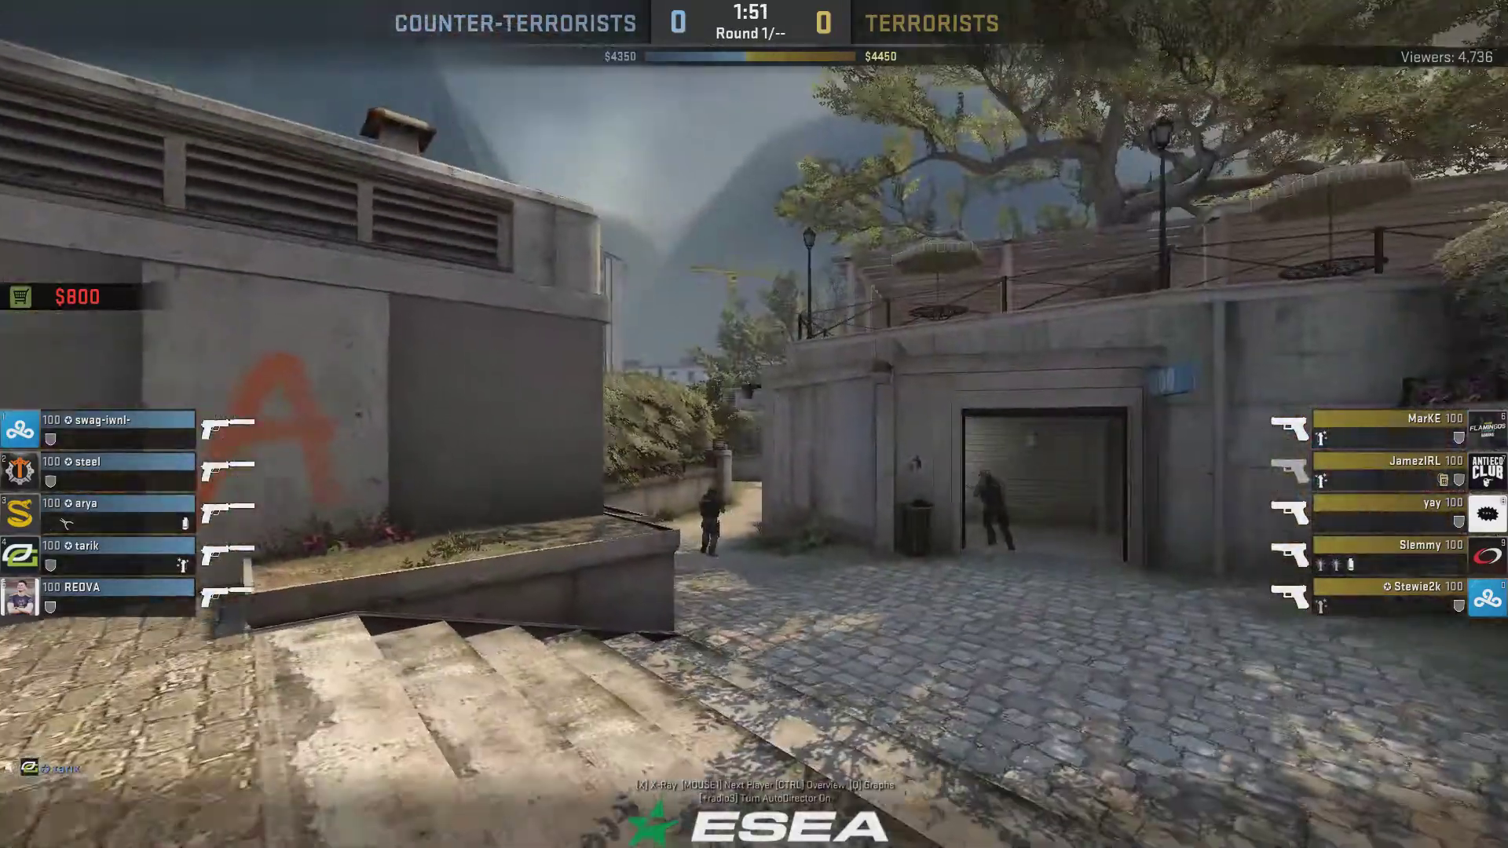
Change the map's sky to vertigo with sv_skyname vertigo.
key(grave)
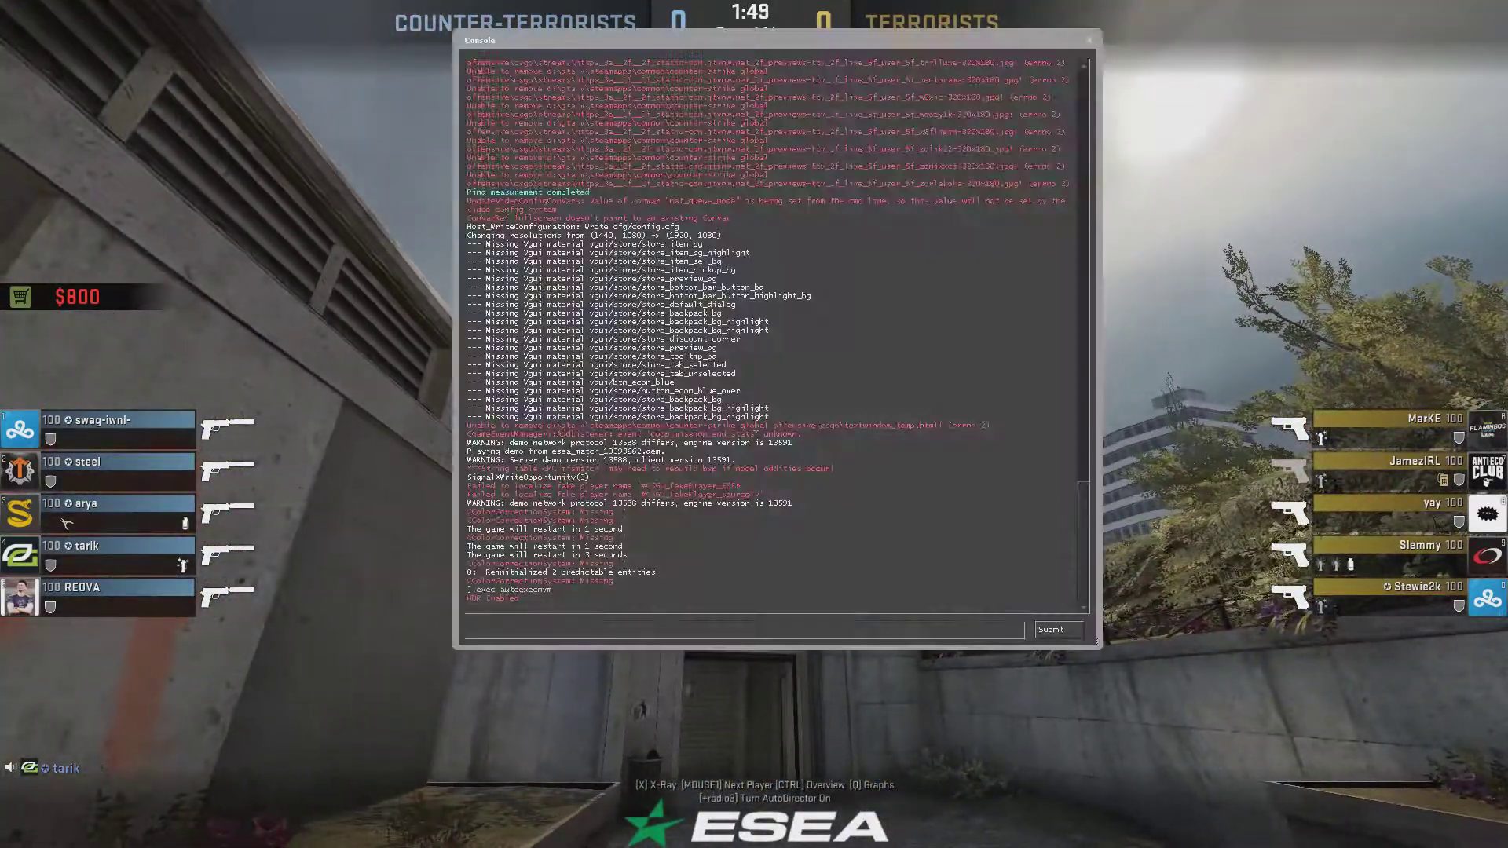
text(sv_)
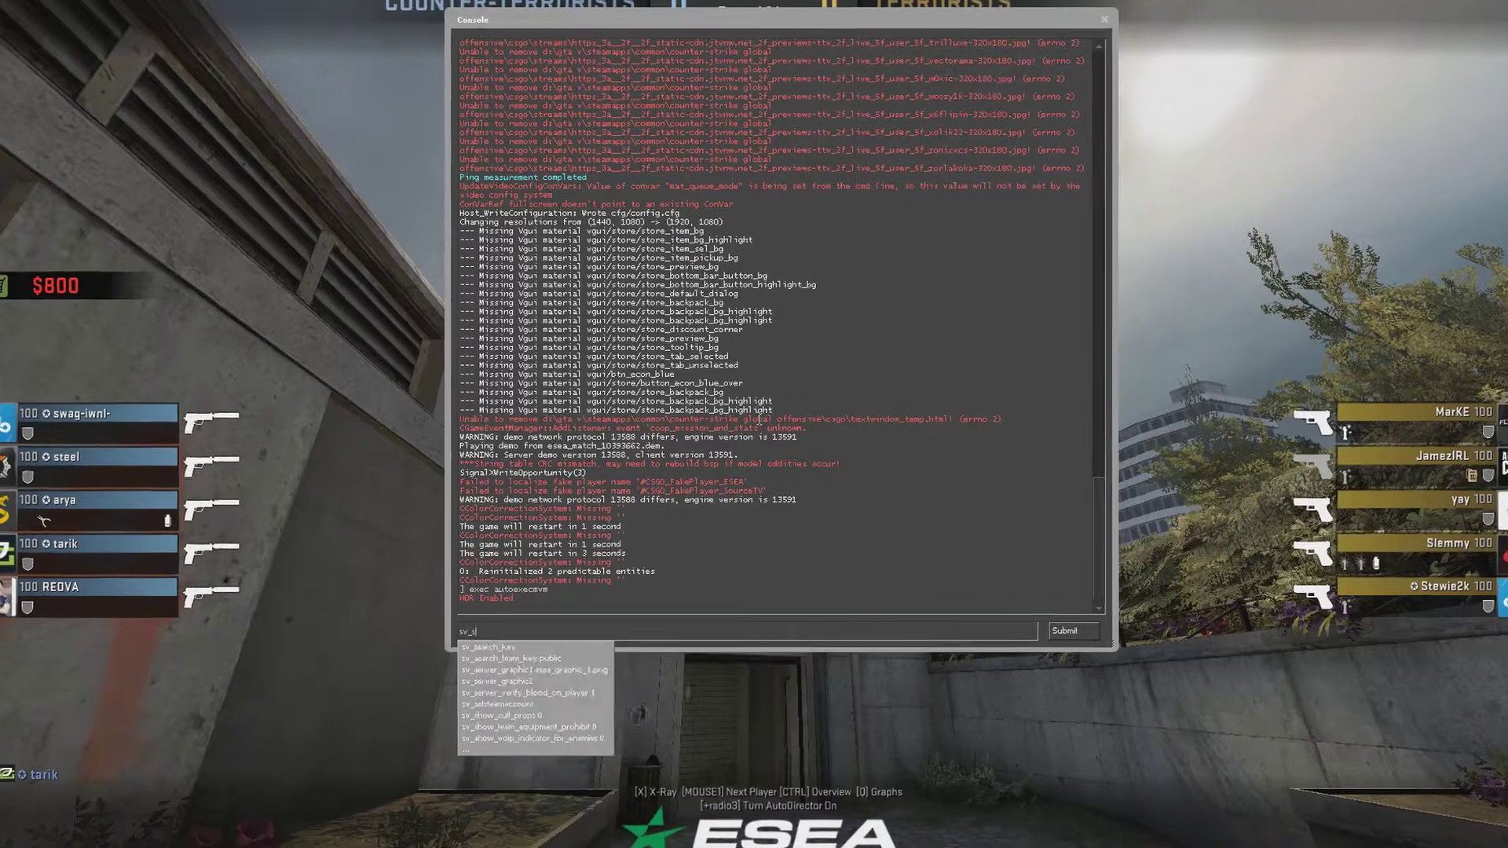
text(sky)
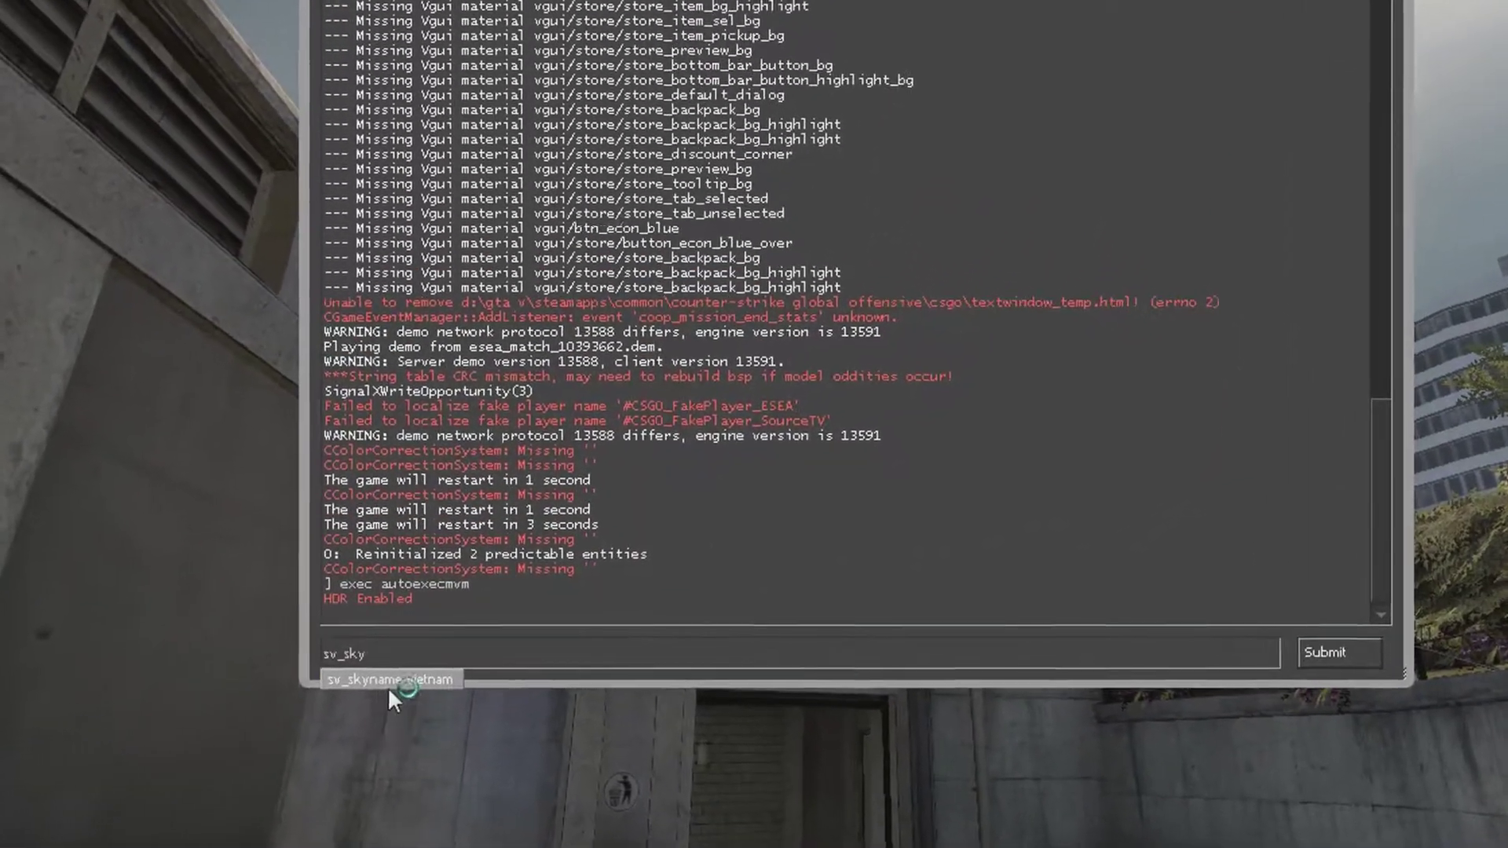
click(439, 663)
key(BackSpace)
key(BackSpace)
key(BackSpace)
key(BackSpace)
key(BackSpace)
key(BackSpace)
key(BackSpace)
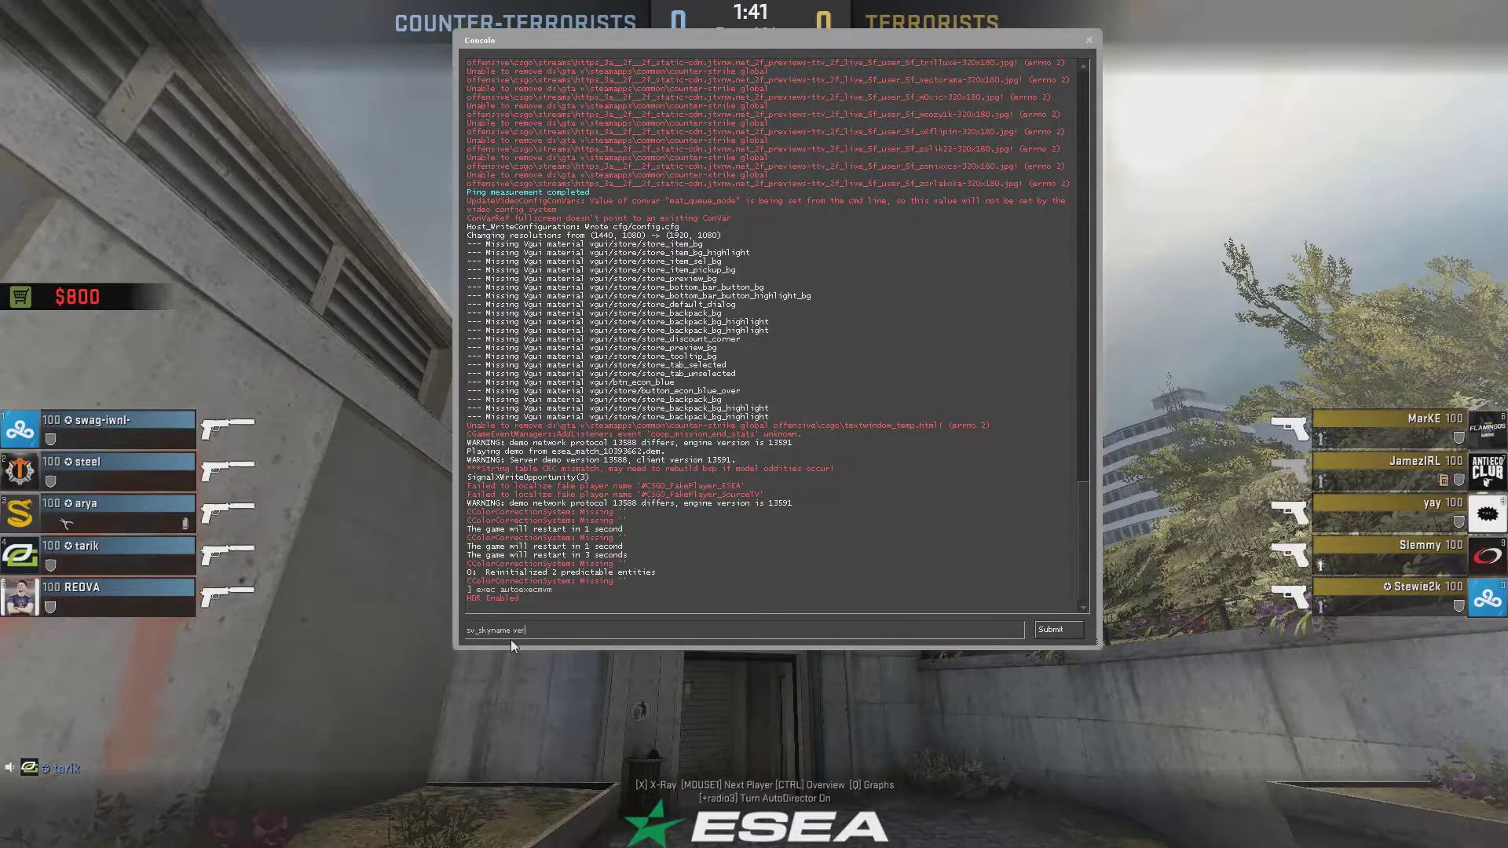
click(510, 645)
key(Return)
key(Escape)
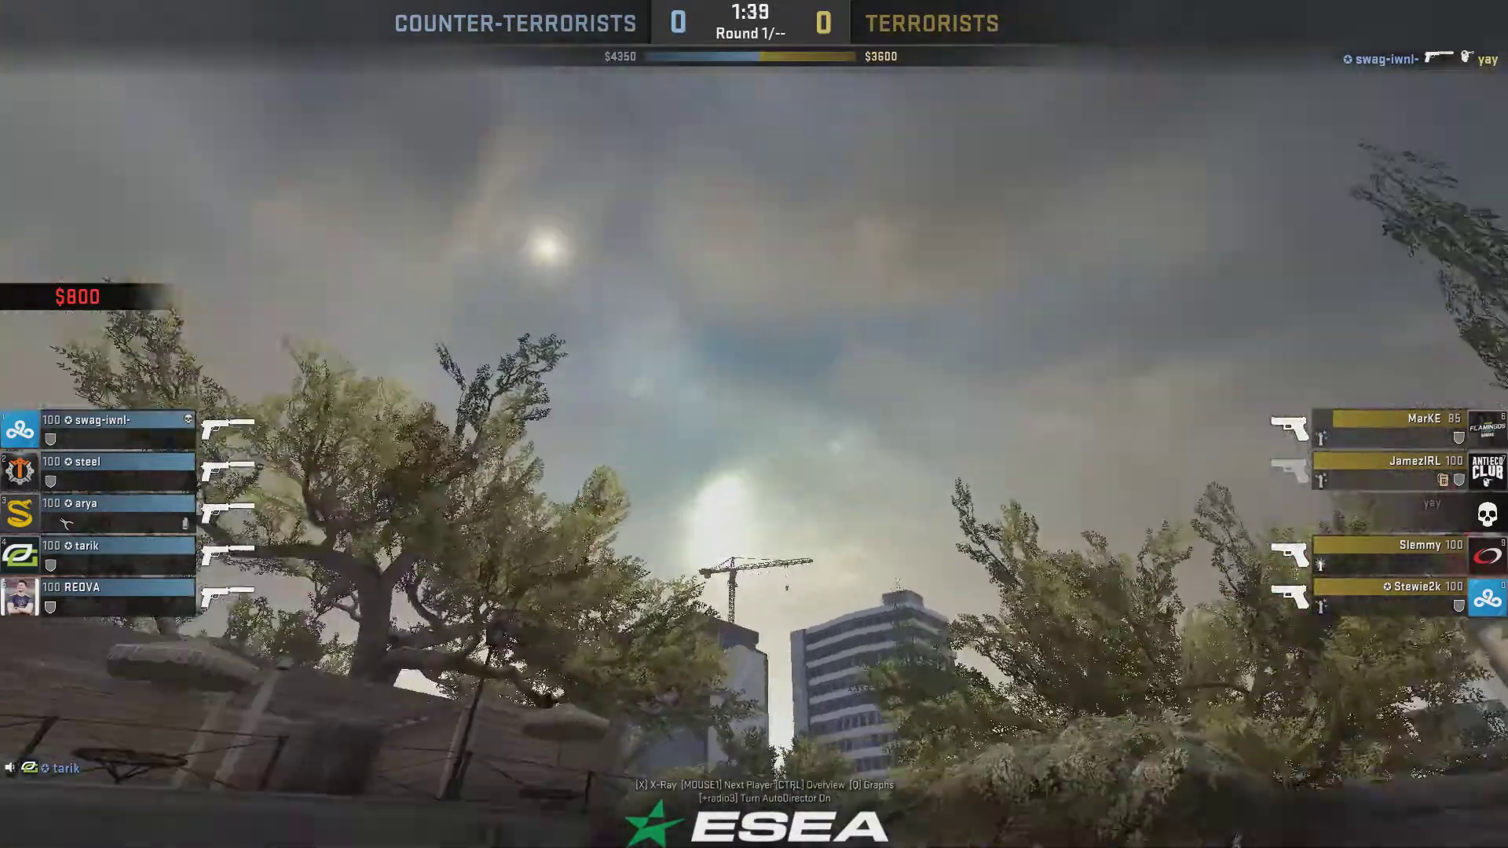
key(grave)
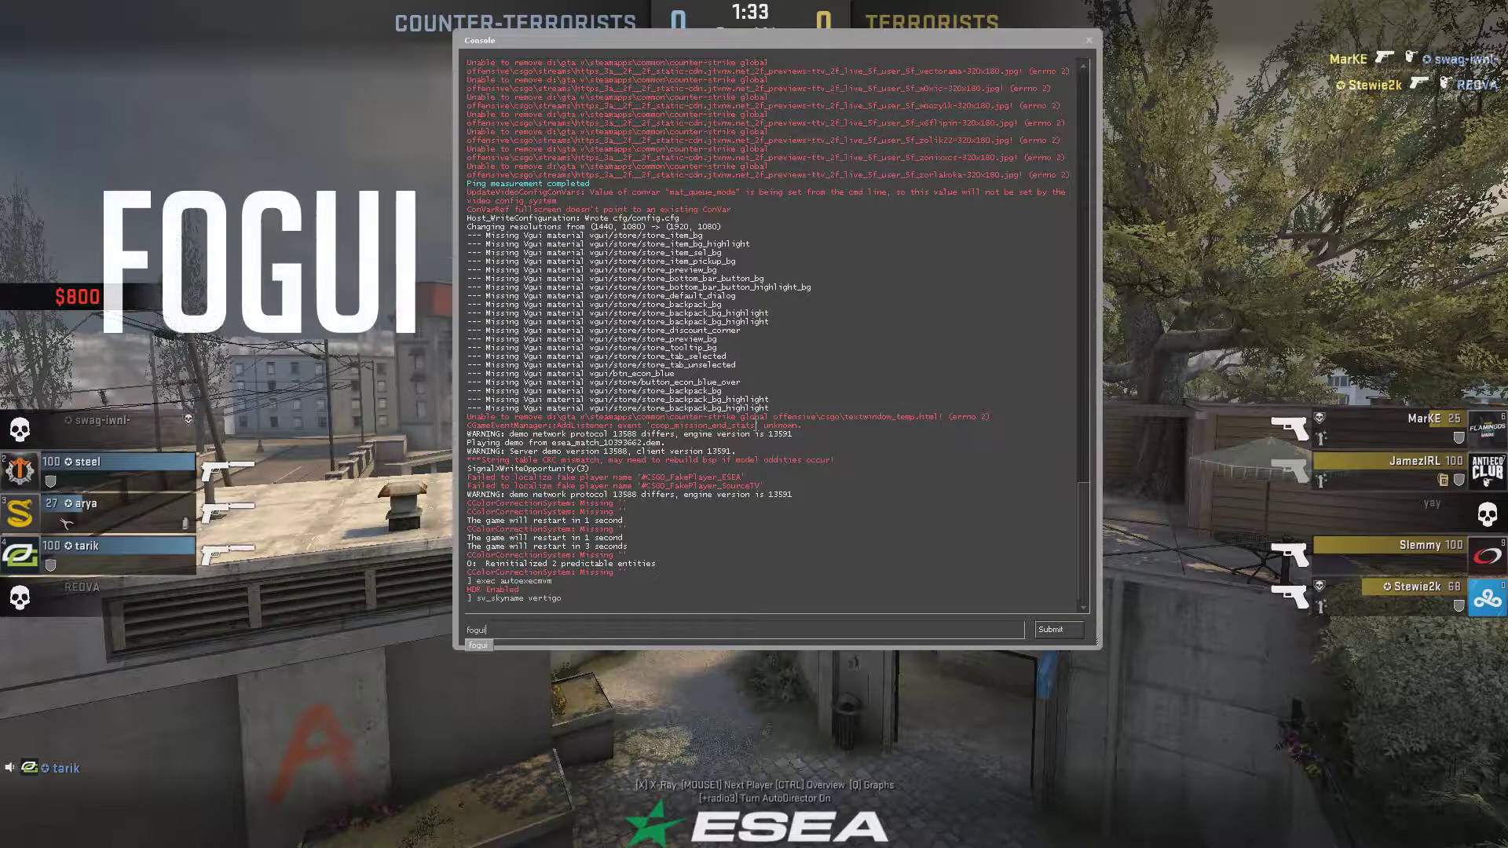
Set fog End to 1707 with colour 255, 255, 168, then enter mirv_deathmsg highlightid 11.
key(Return)
key(Escape)
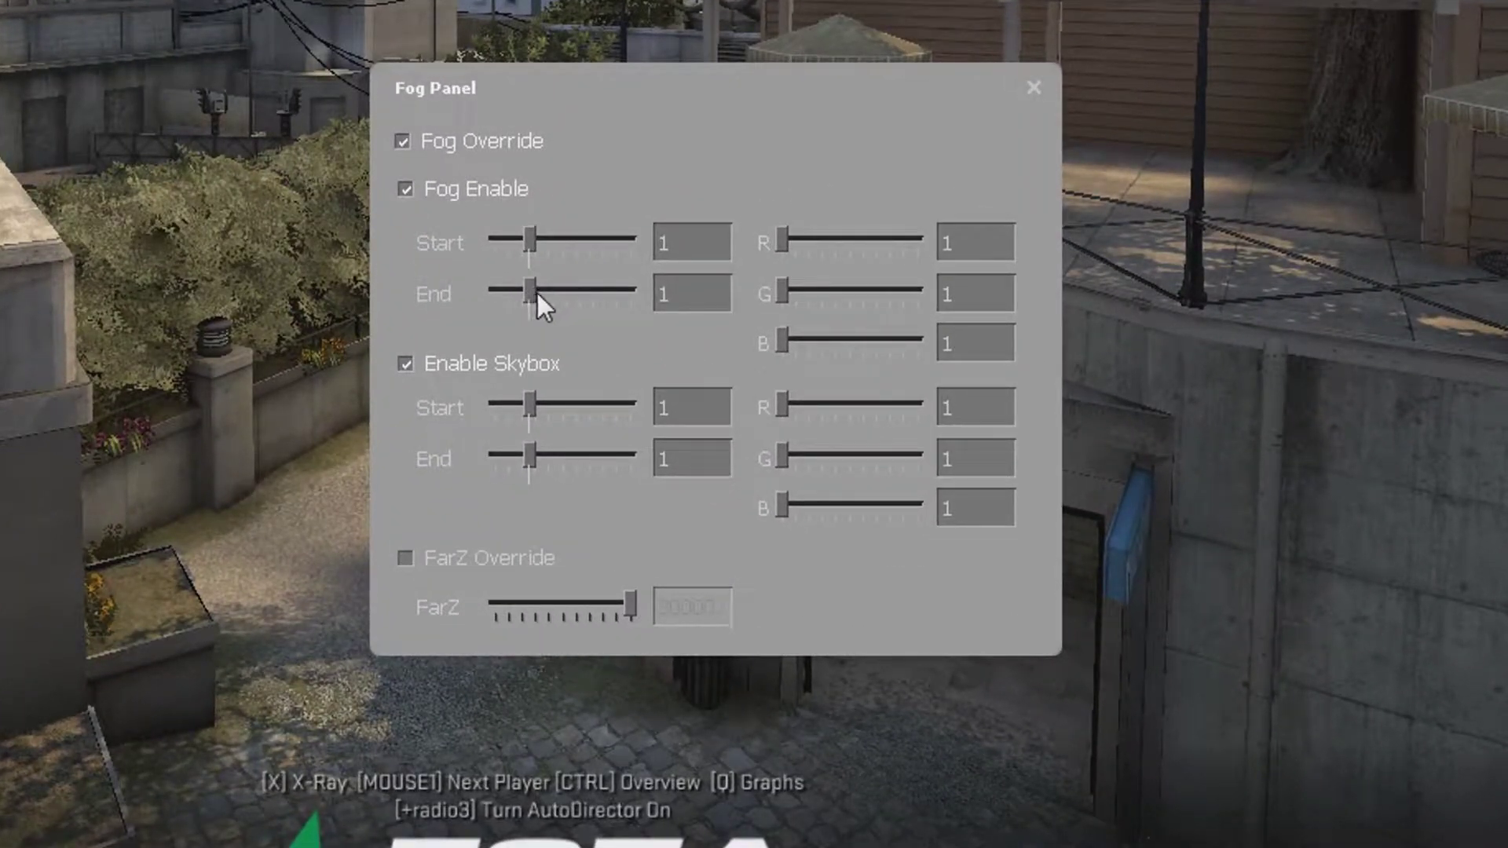
drag(532, 289, 530, 288)
drag(784, 244, 920, 269)
drag(789, 290, 917, 290)
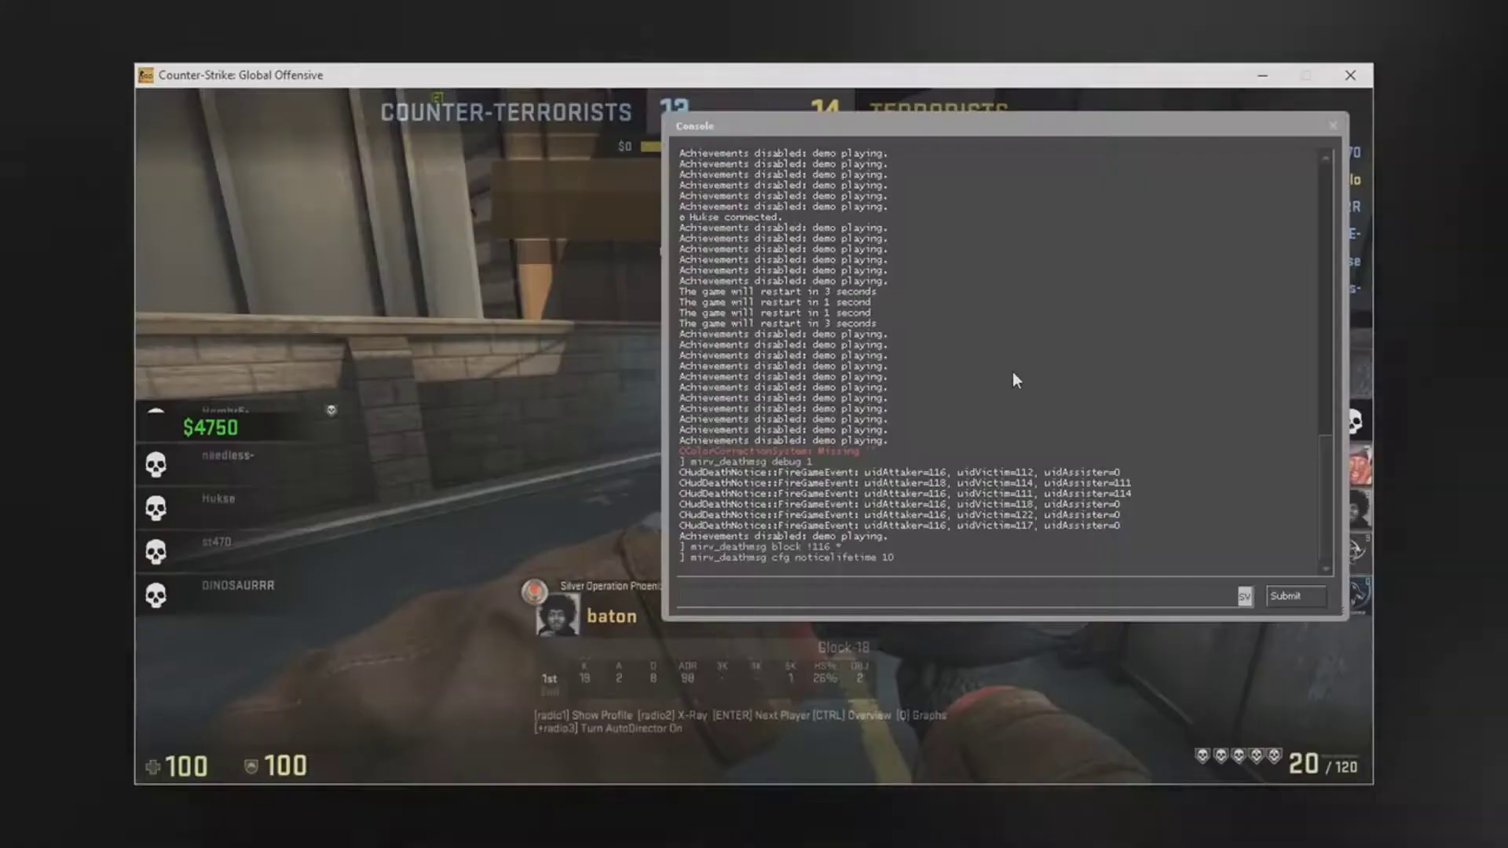
text(mirv_deathmsg highlightid 11)
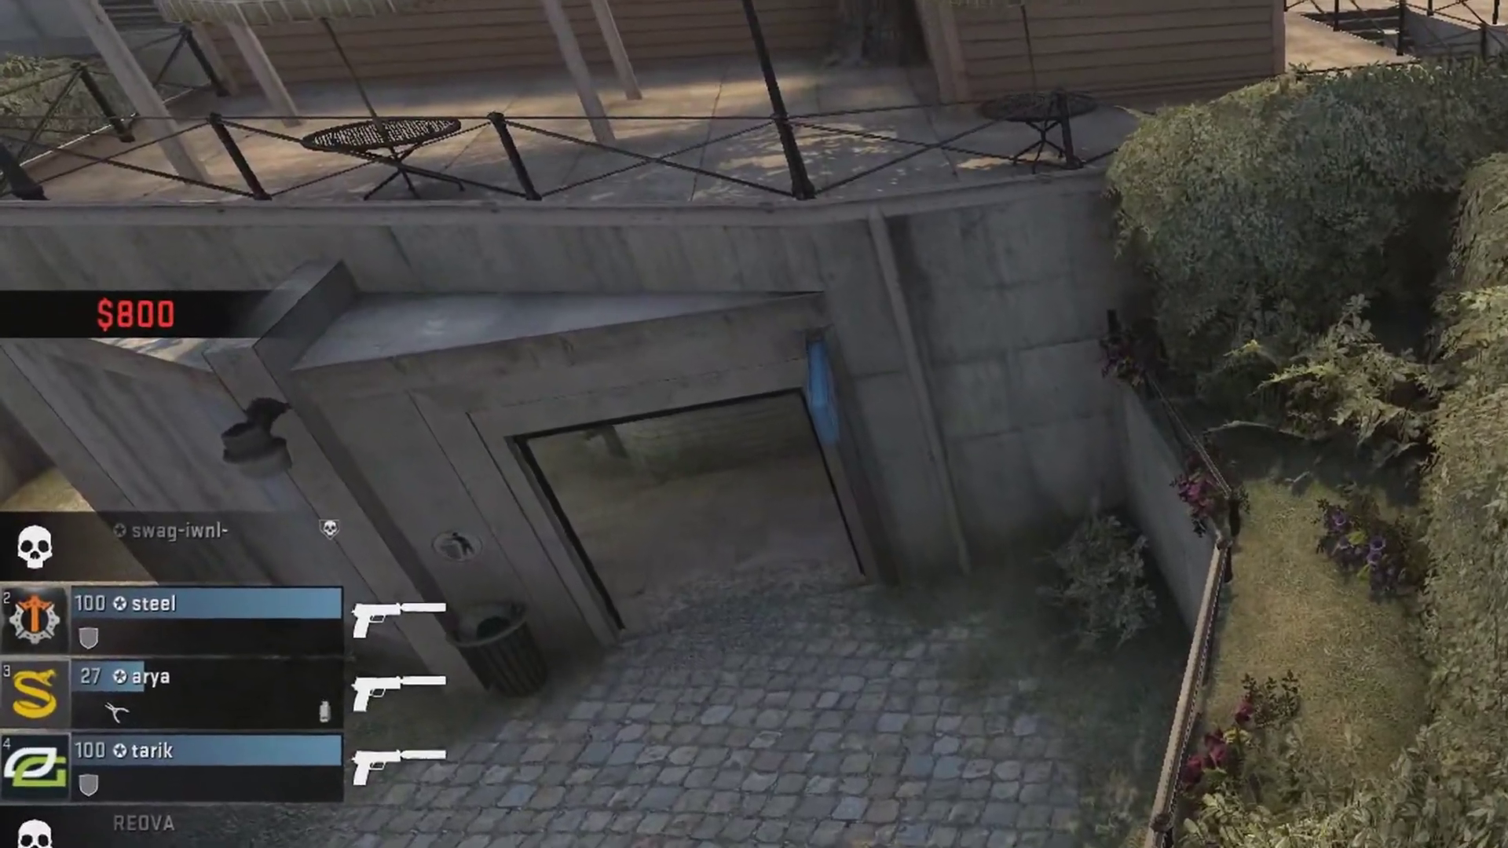
Resume the demo from 06:38 at 1/4x speed and hide the playback controls.
key(shift+F2)
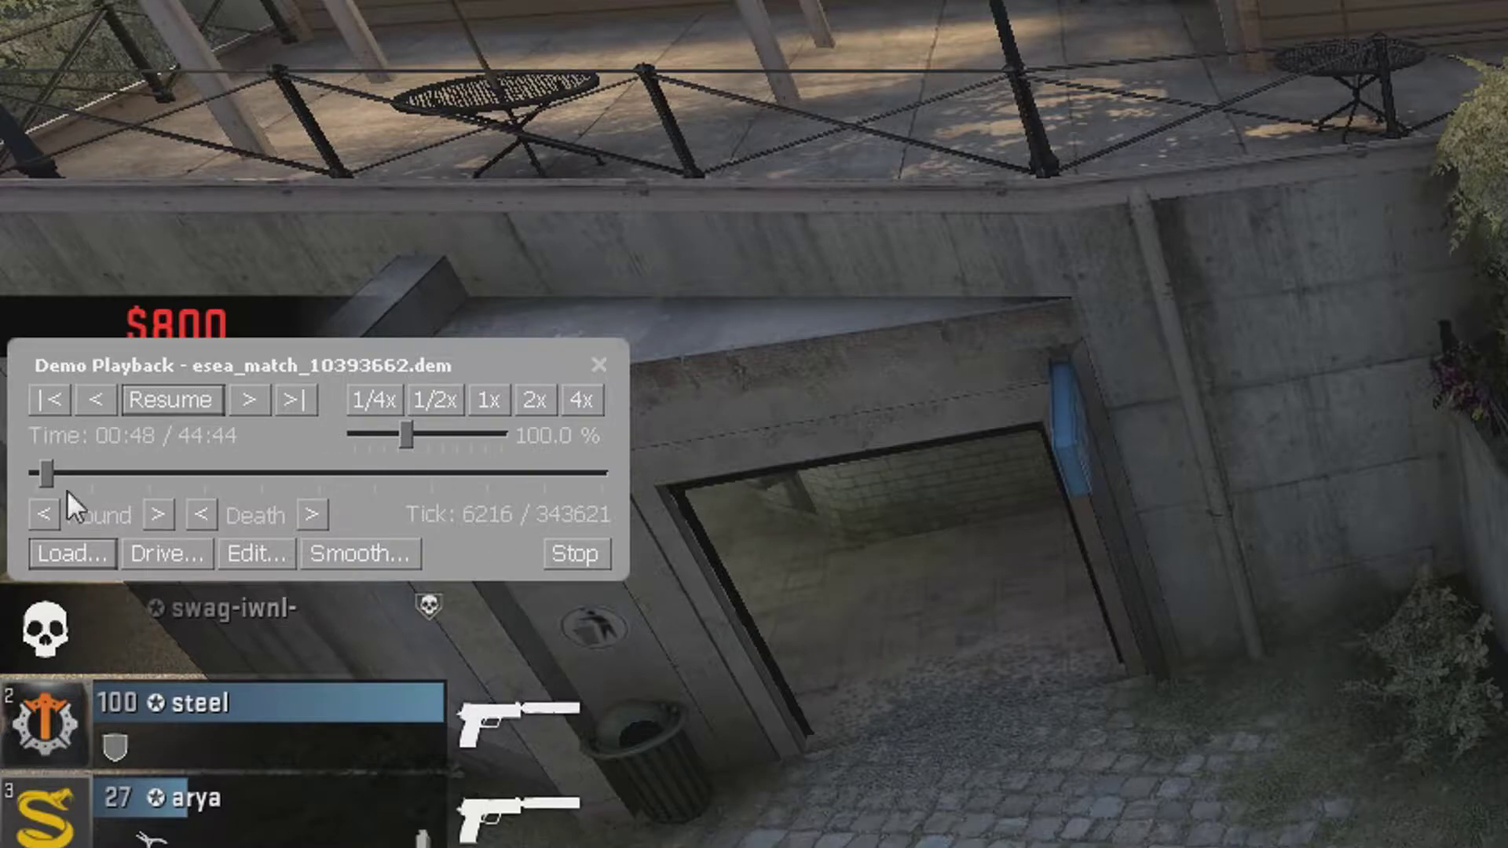
click(115, 474)
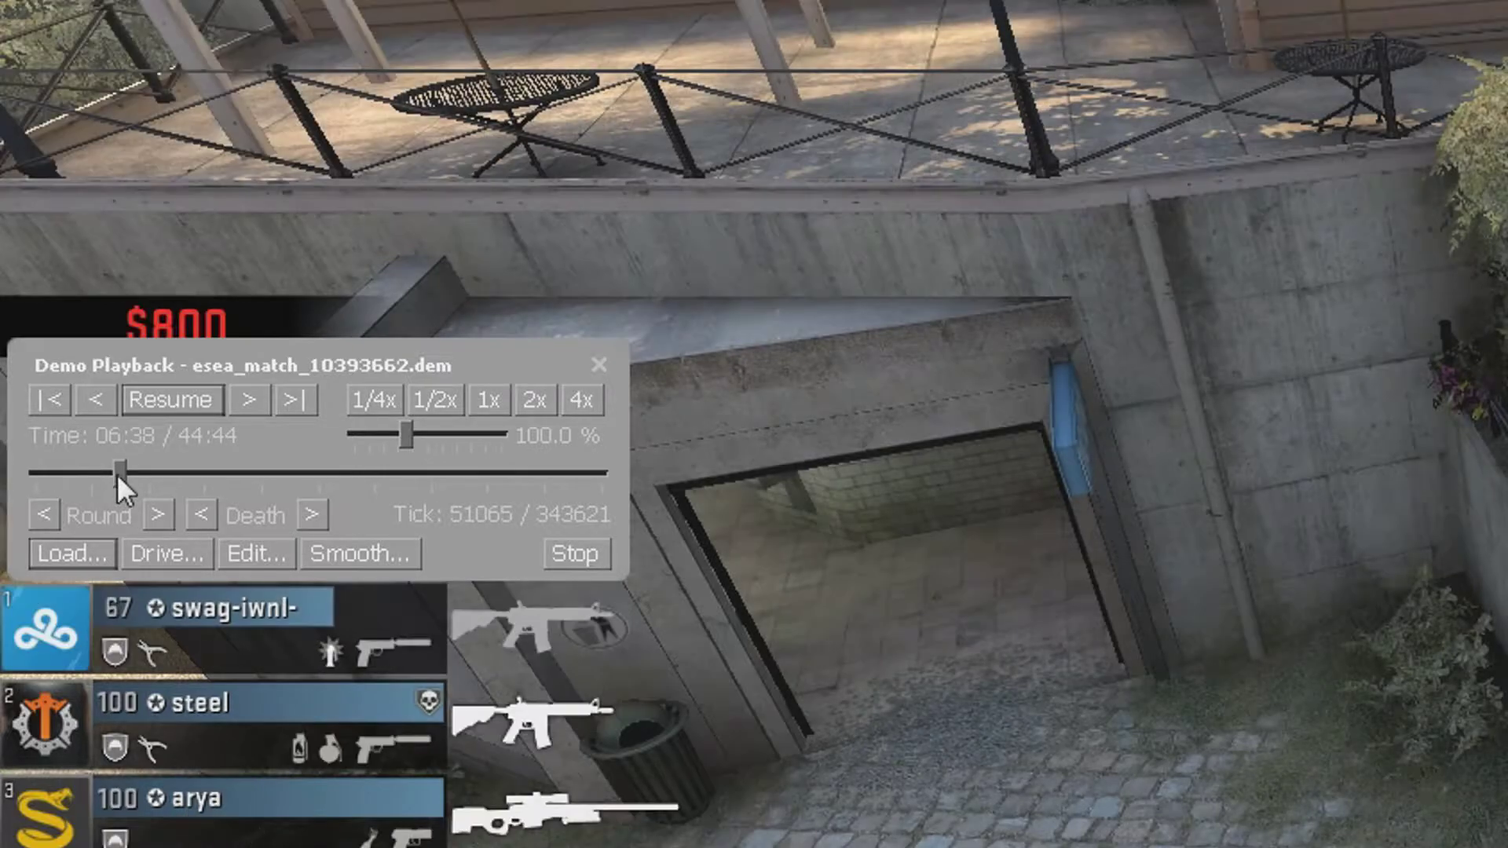
click(368, 397)
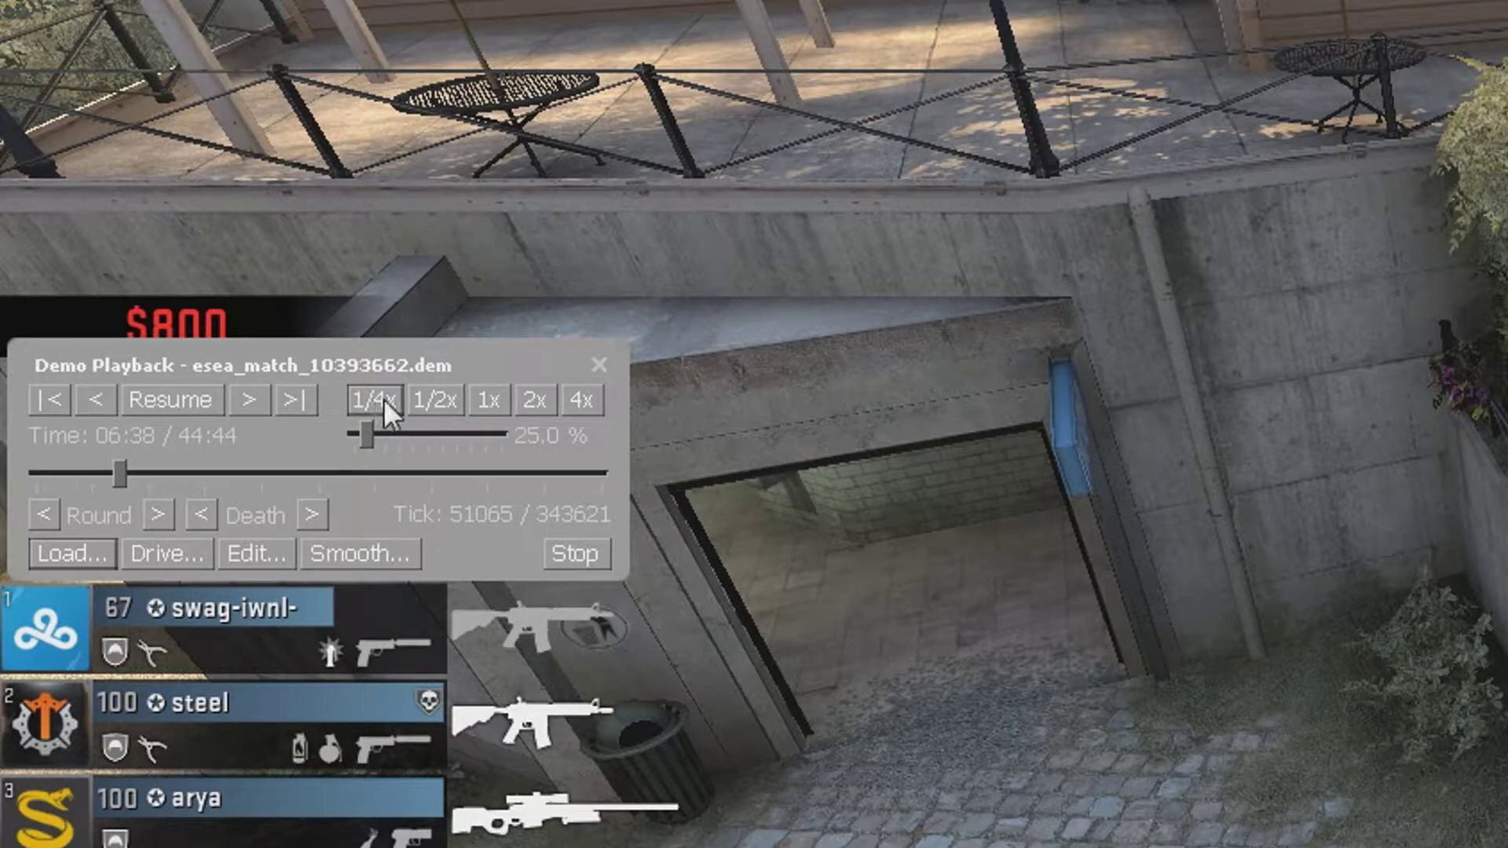
click(195, 398)
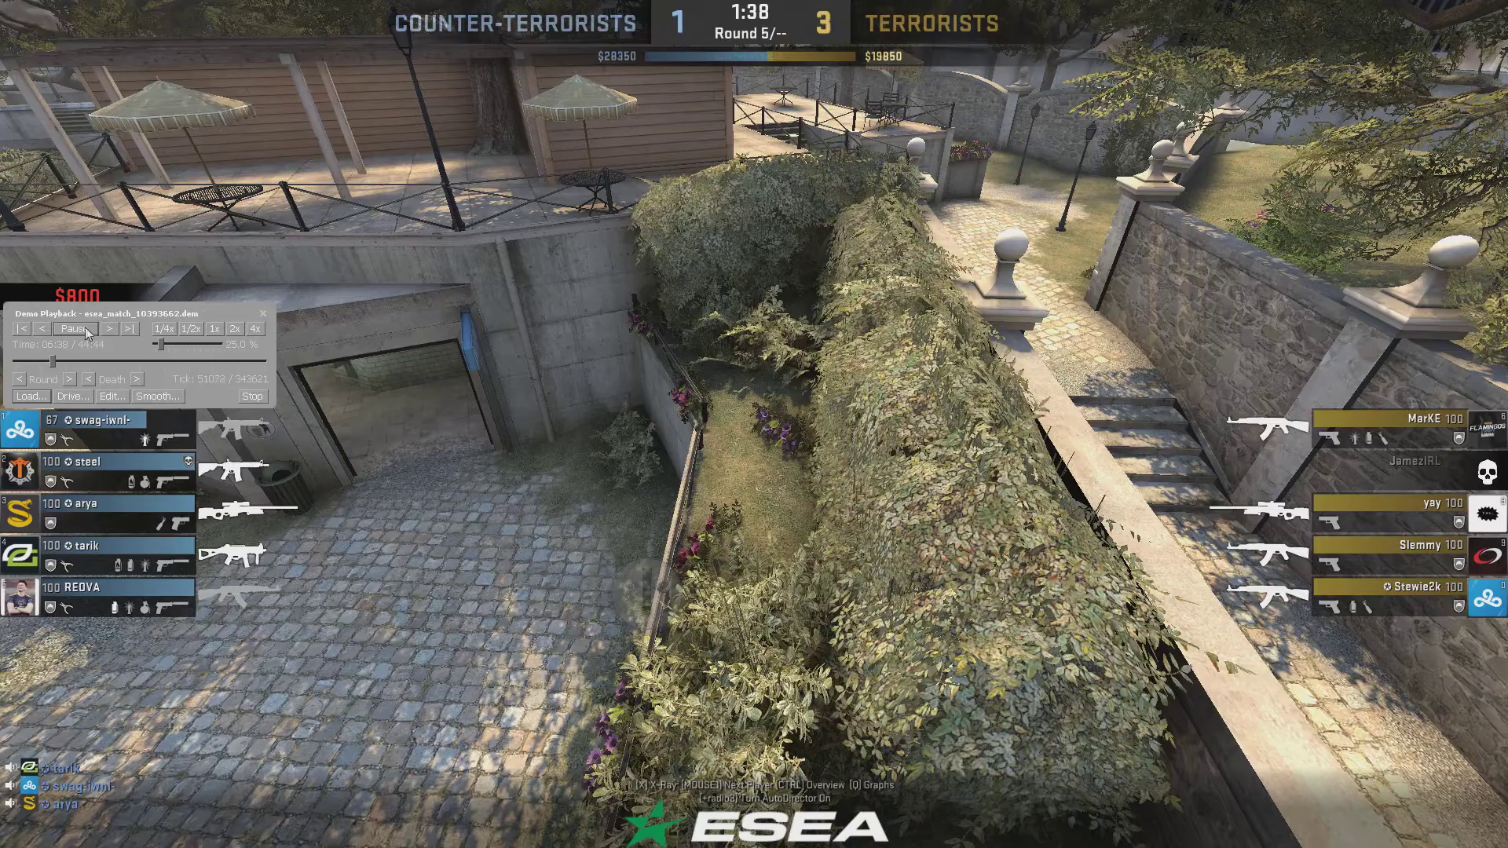
click(264, 314)
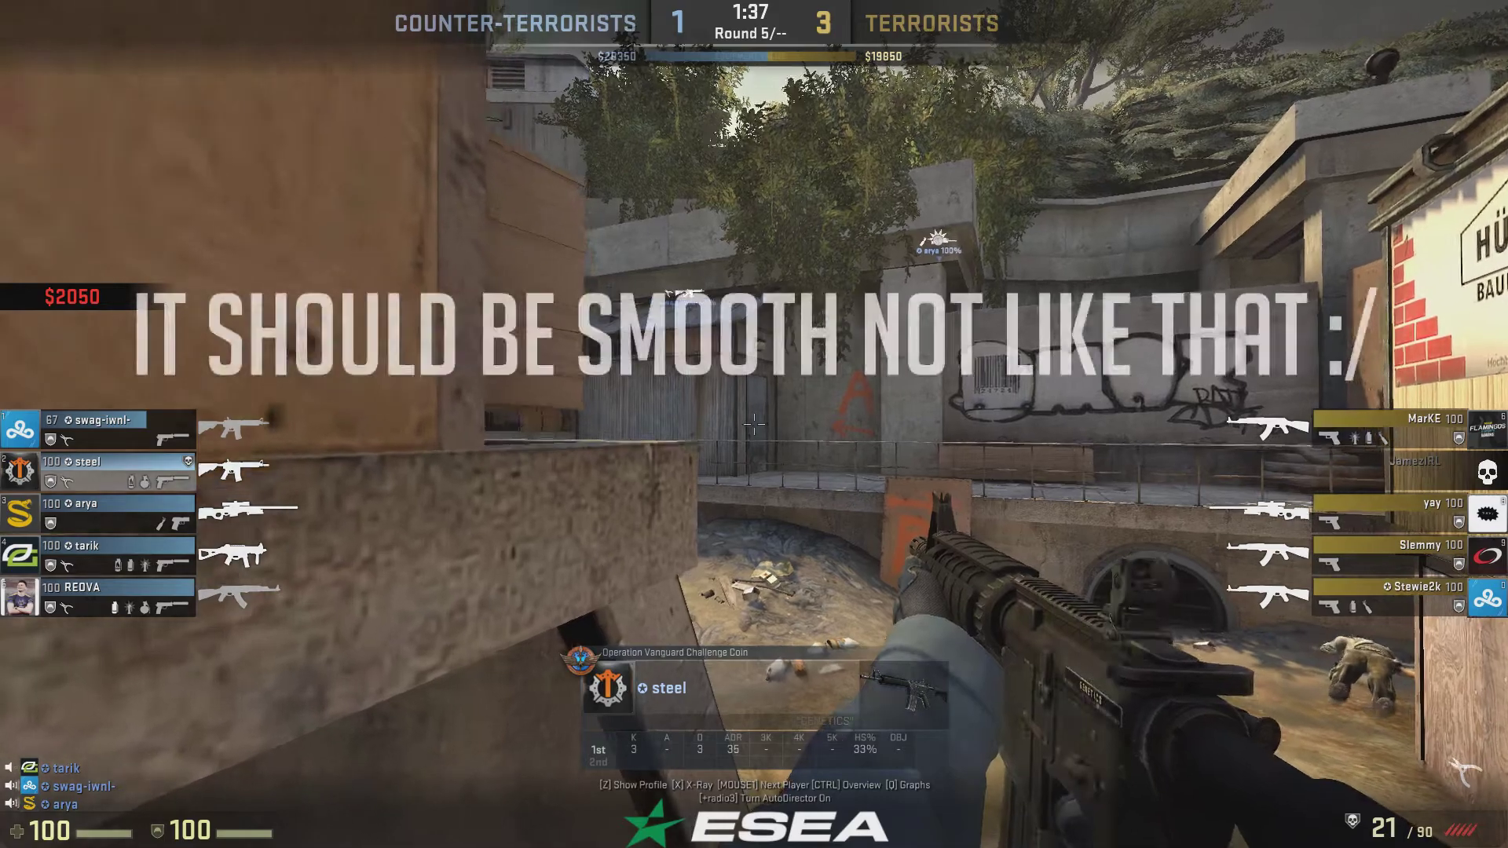
Cycle the spectated player using the 1 and 2 keys.
key(1)
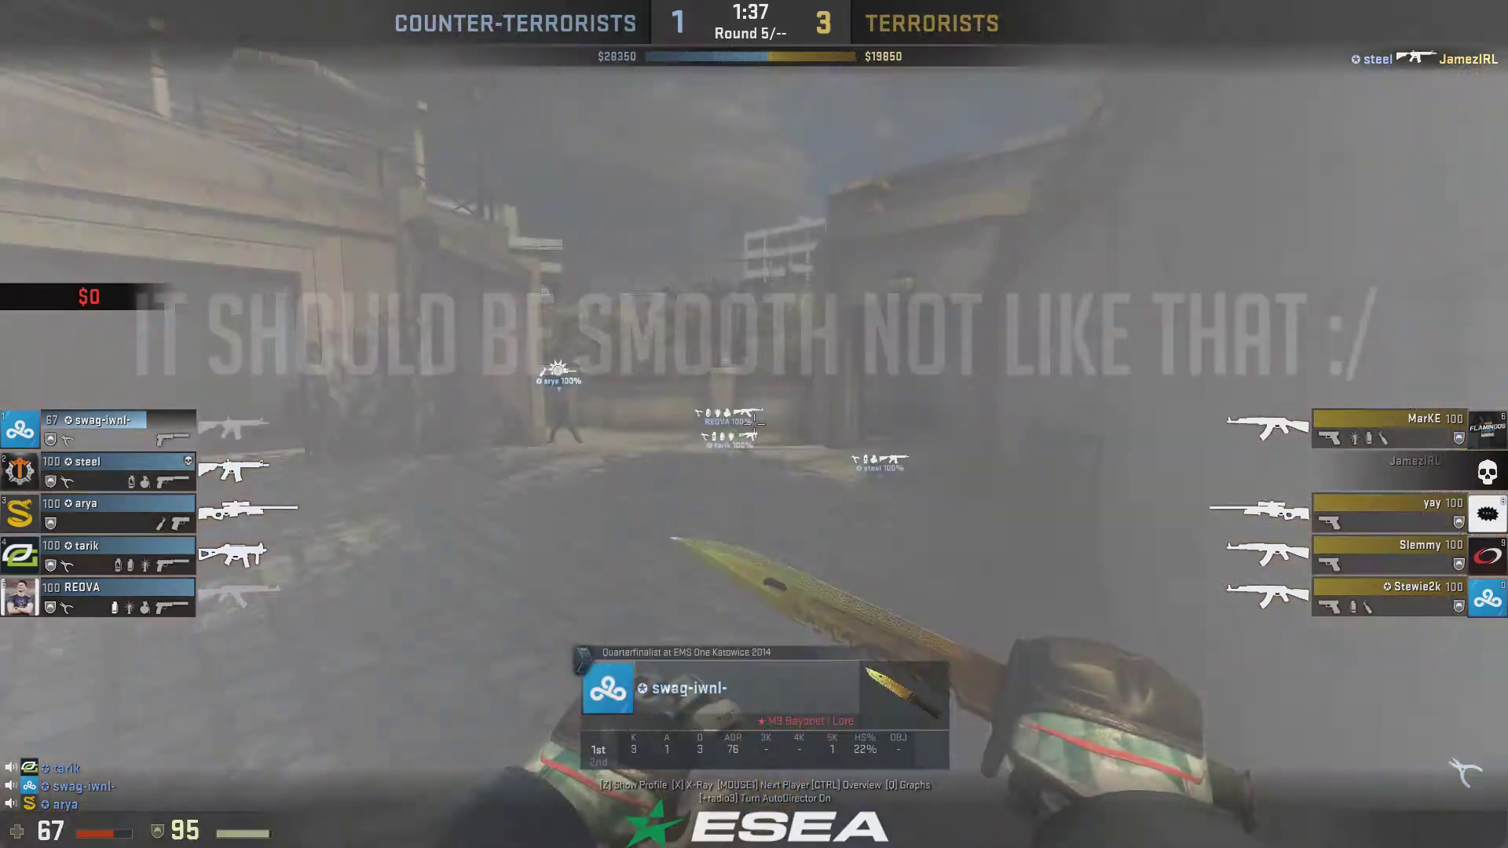
key(2)
key(shift+F2)
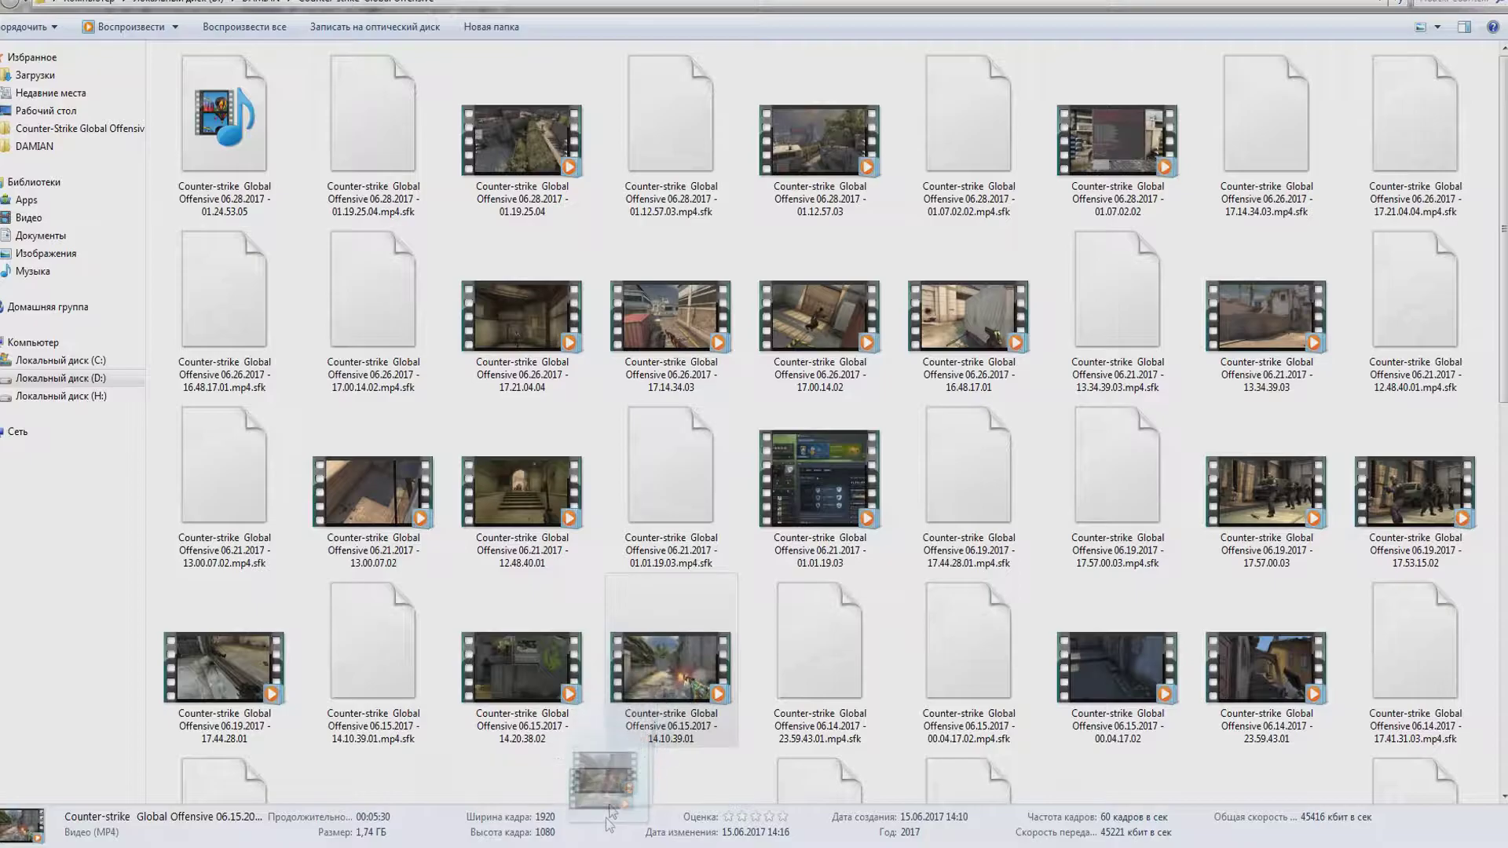
Add the recorded gameplay .mp4 from Explorer to a video track on the Vegas timeline.
drag(601, 825, 601, 825)
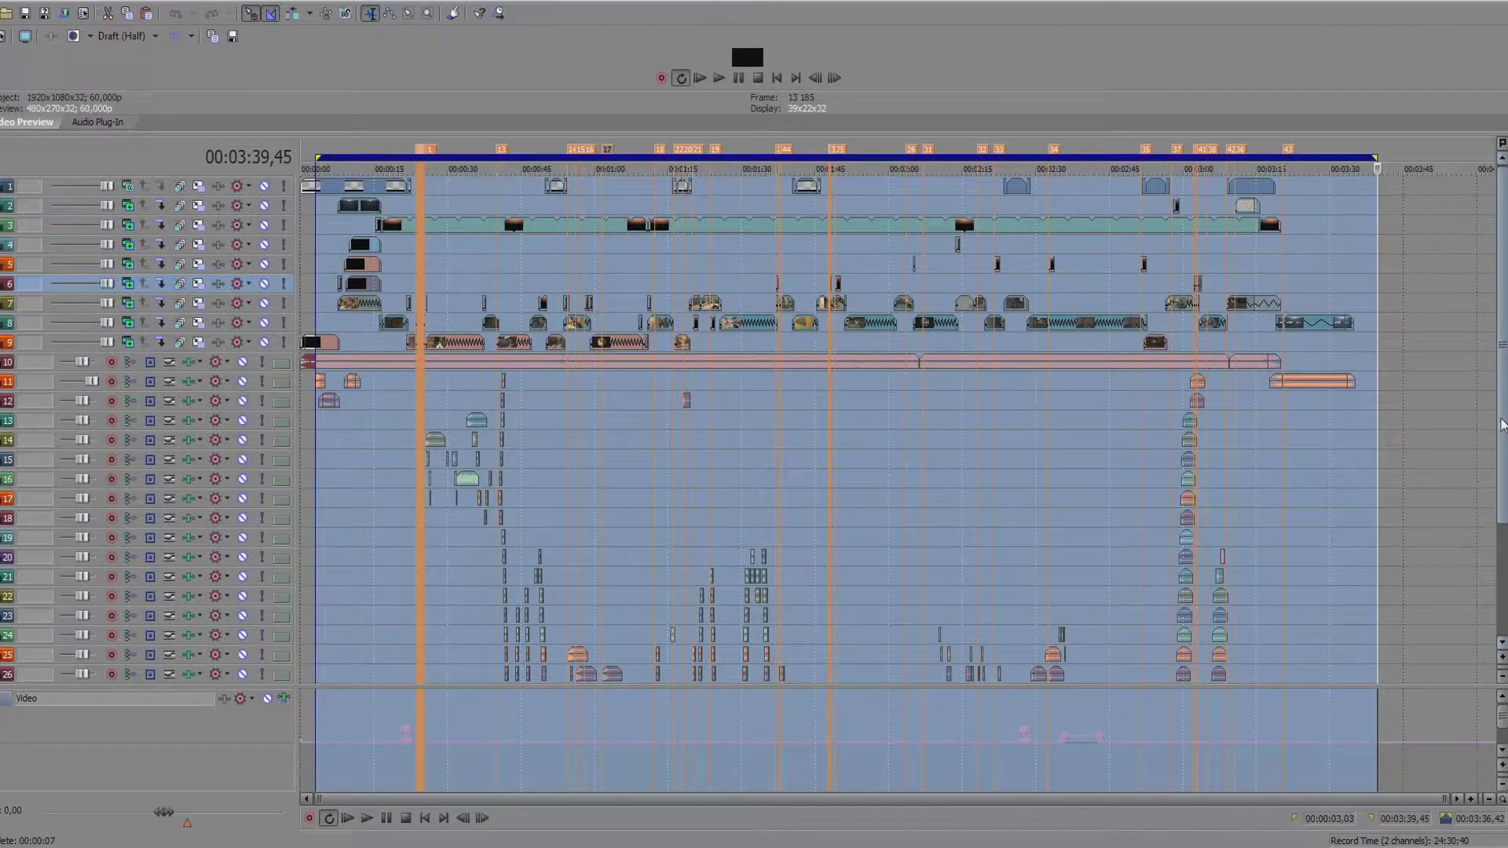
drag(1502, 424, 1502, 541)
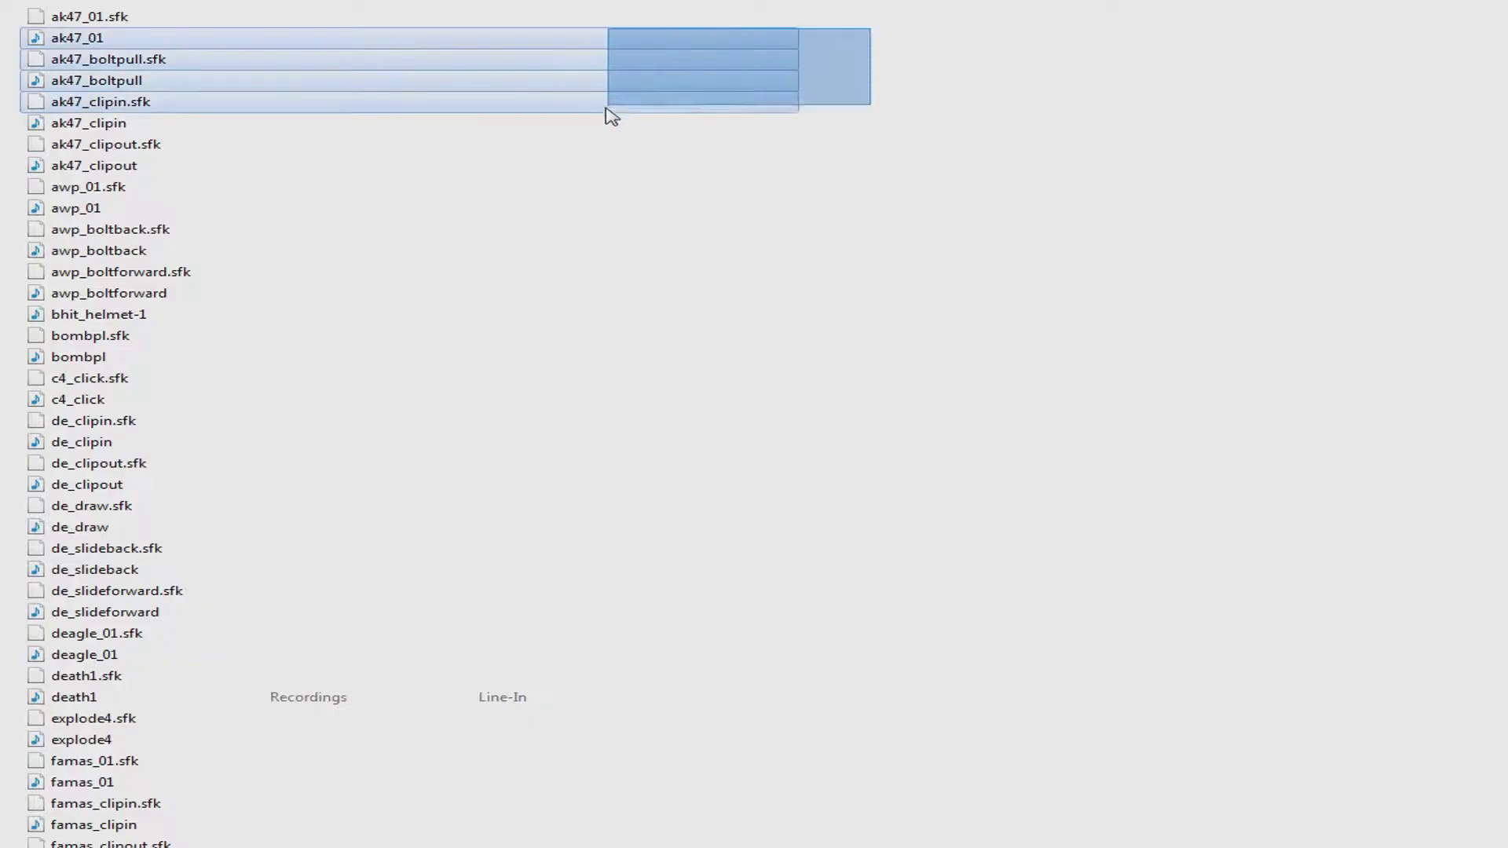
Box-select ak47_01, ak47_boltpull and ak47_clipin.sfk in the sound folder.
scroll(602, 246, down, 20)
drag(610, 118, 303, 761)
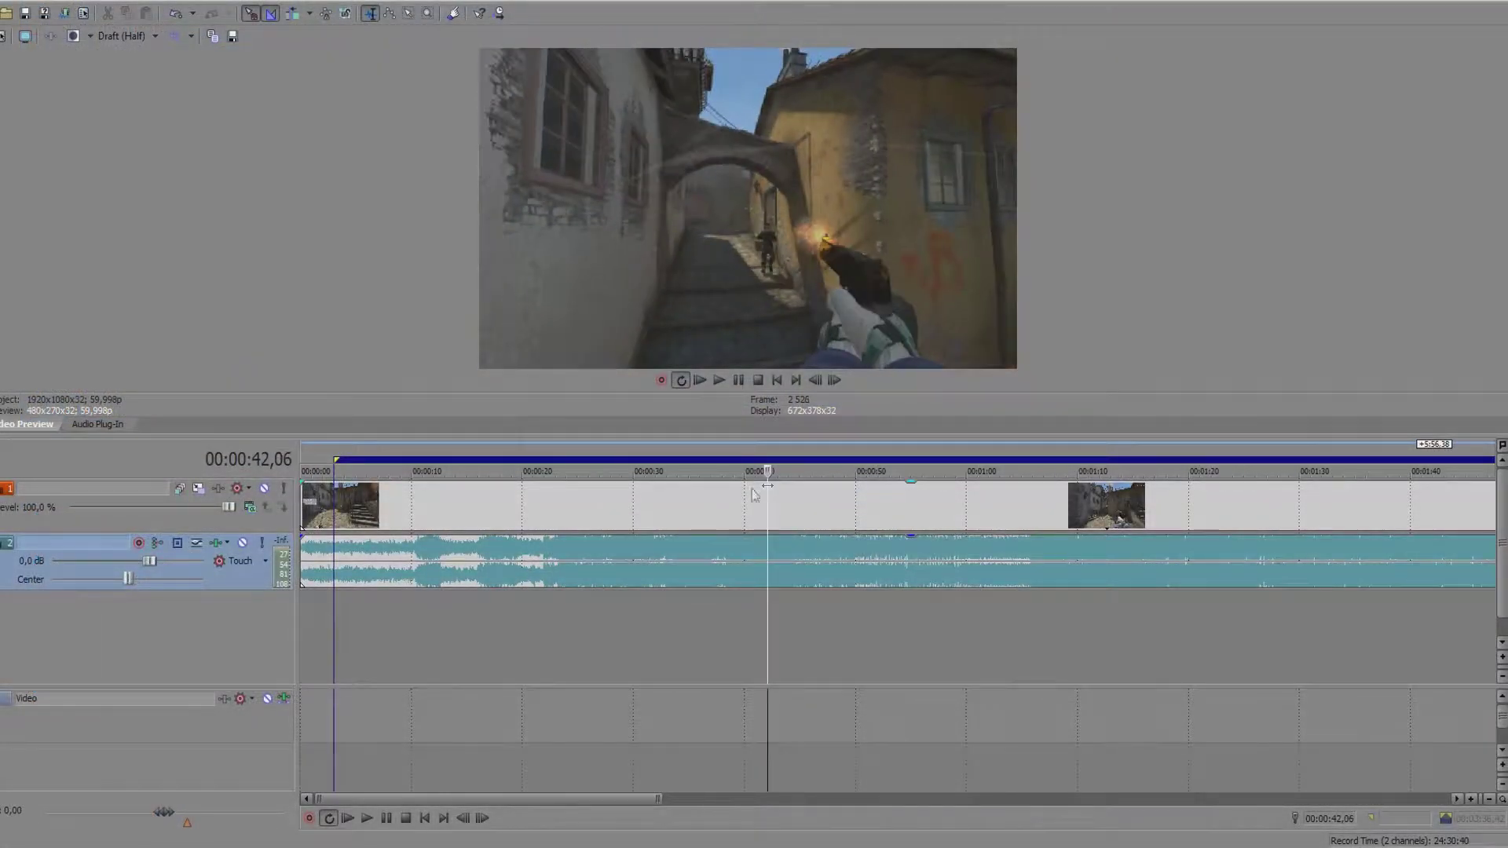
Shift the music event a few seconds later on the timeline.
drag(306, 551, 351, 557)
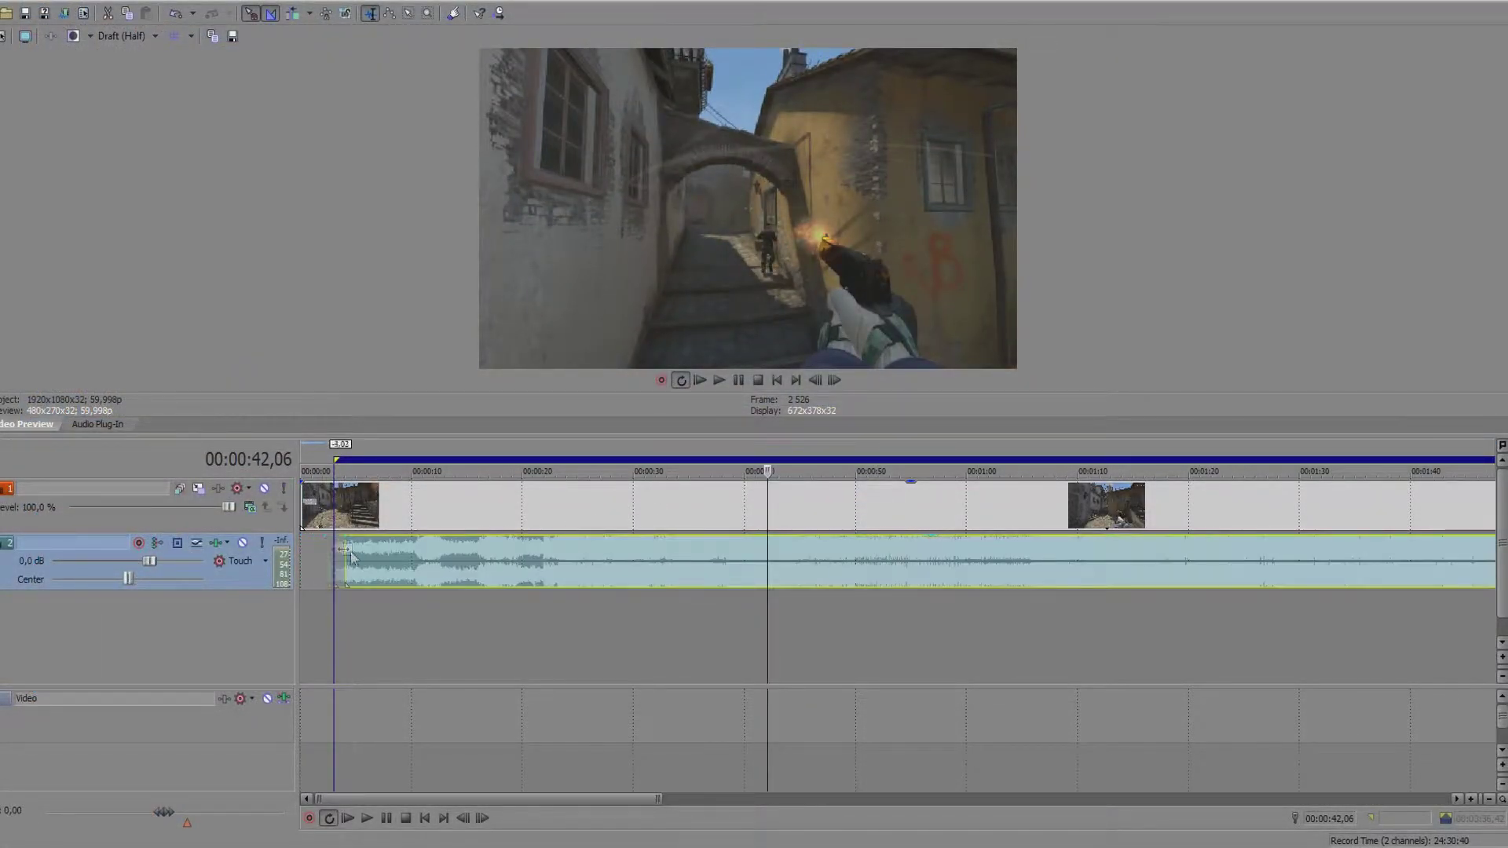
click(724, 449)
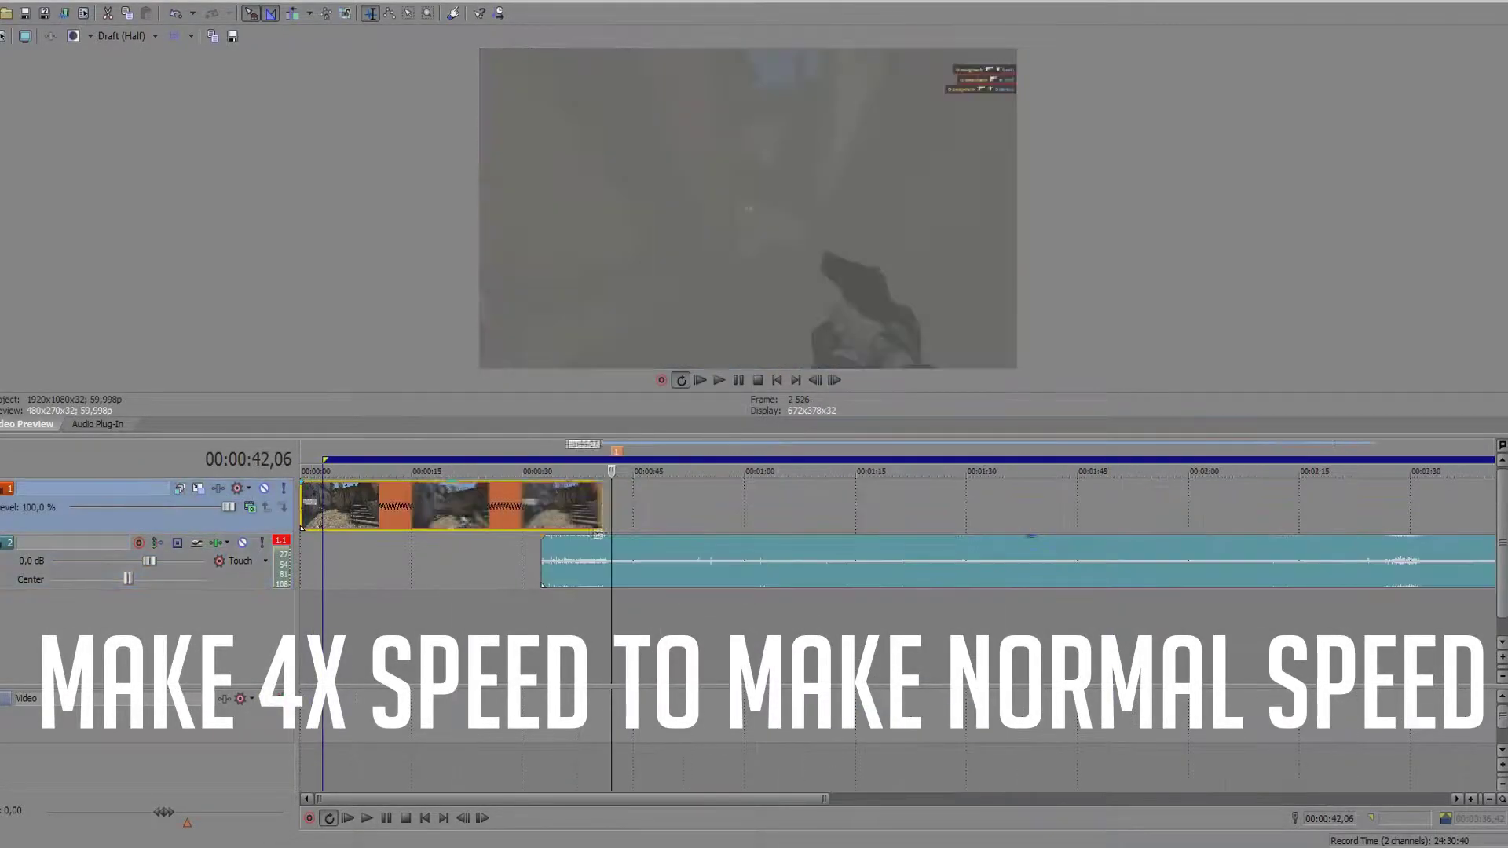
Play the timeline from around 00:41 to review the edit.
scroll(741, 520, up, 6)
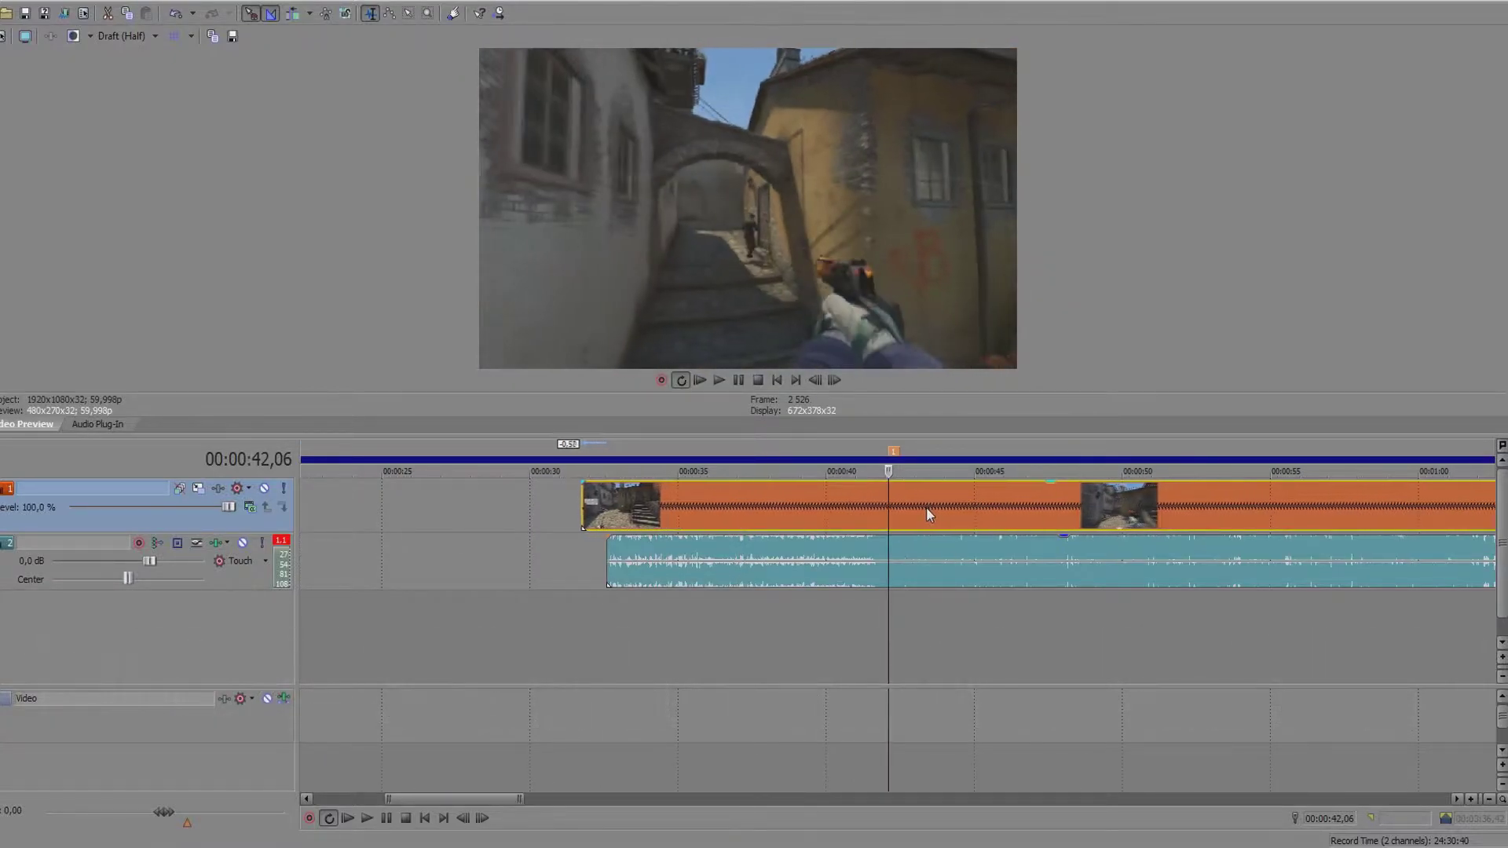
scroll(921, 506, up, 5)
click(794, 461)
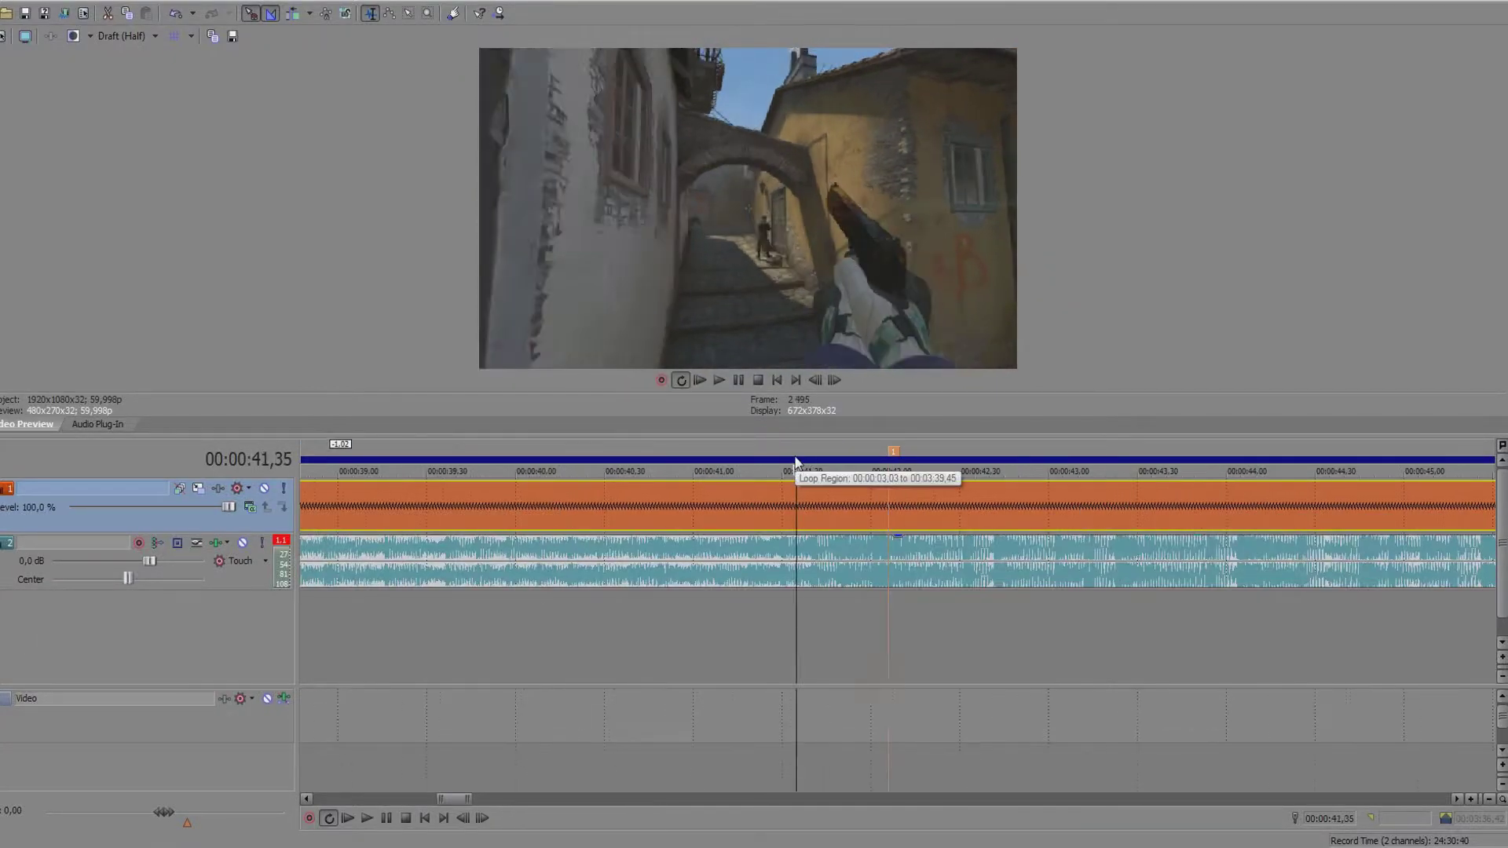
key(space)
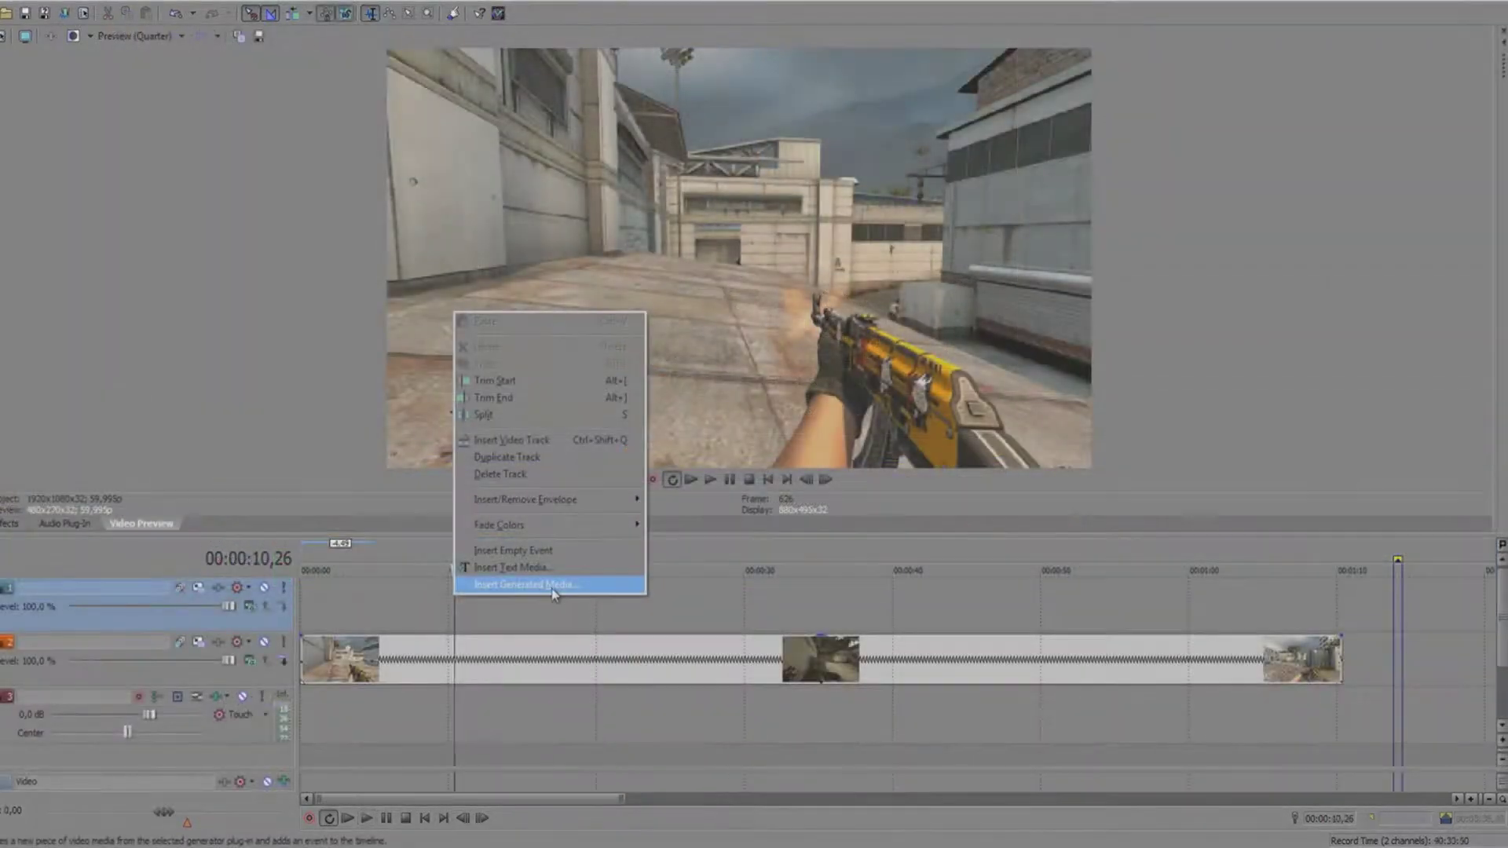
Insert a Sony Color Gradient event shaped as a narrow elliptical glow at the top.
click(555, 579)
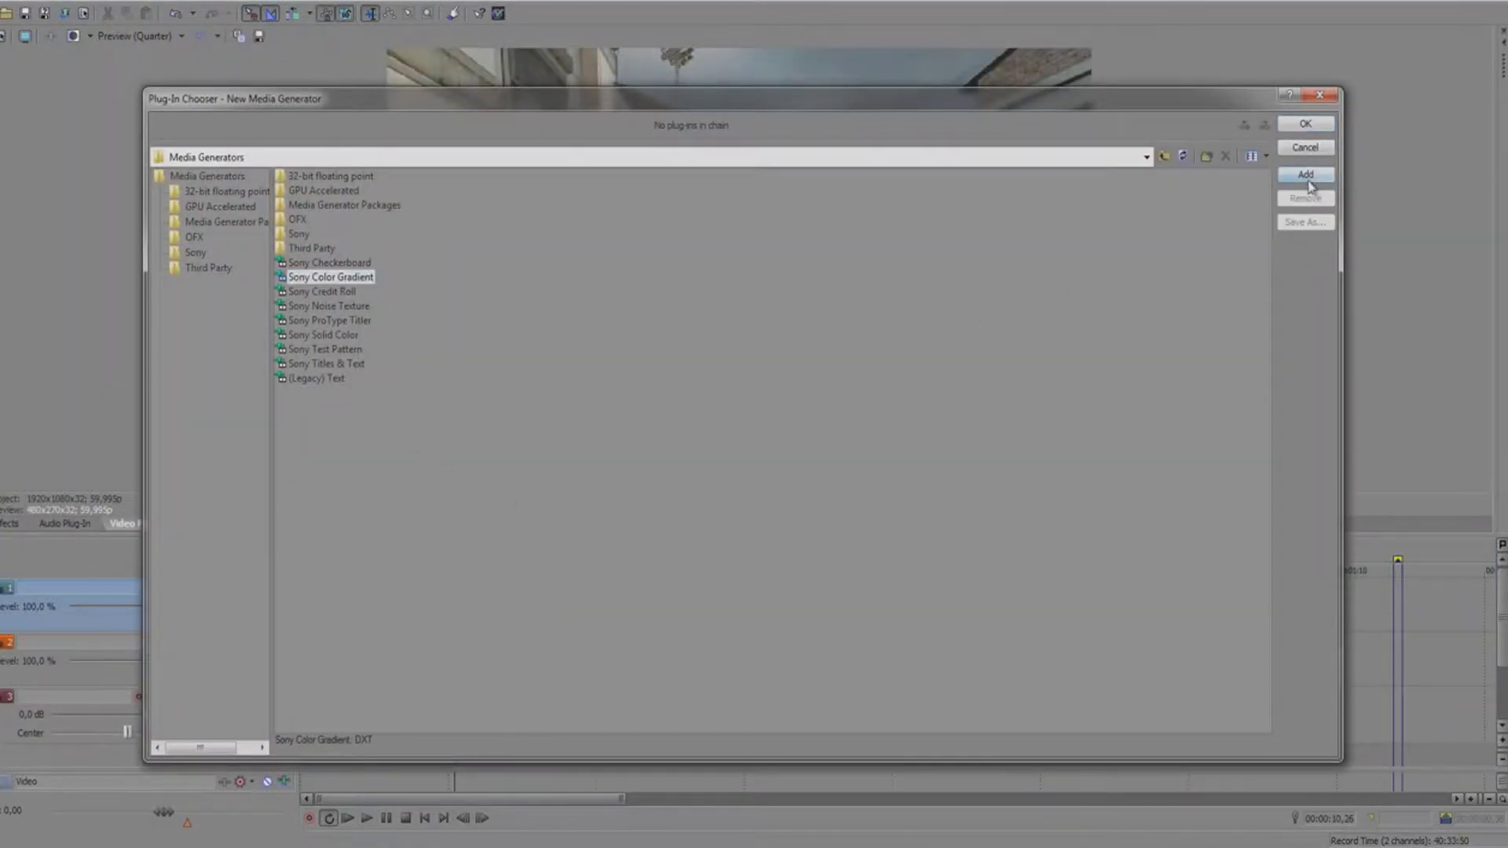
click(1308, 183)
click(87, 324)
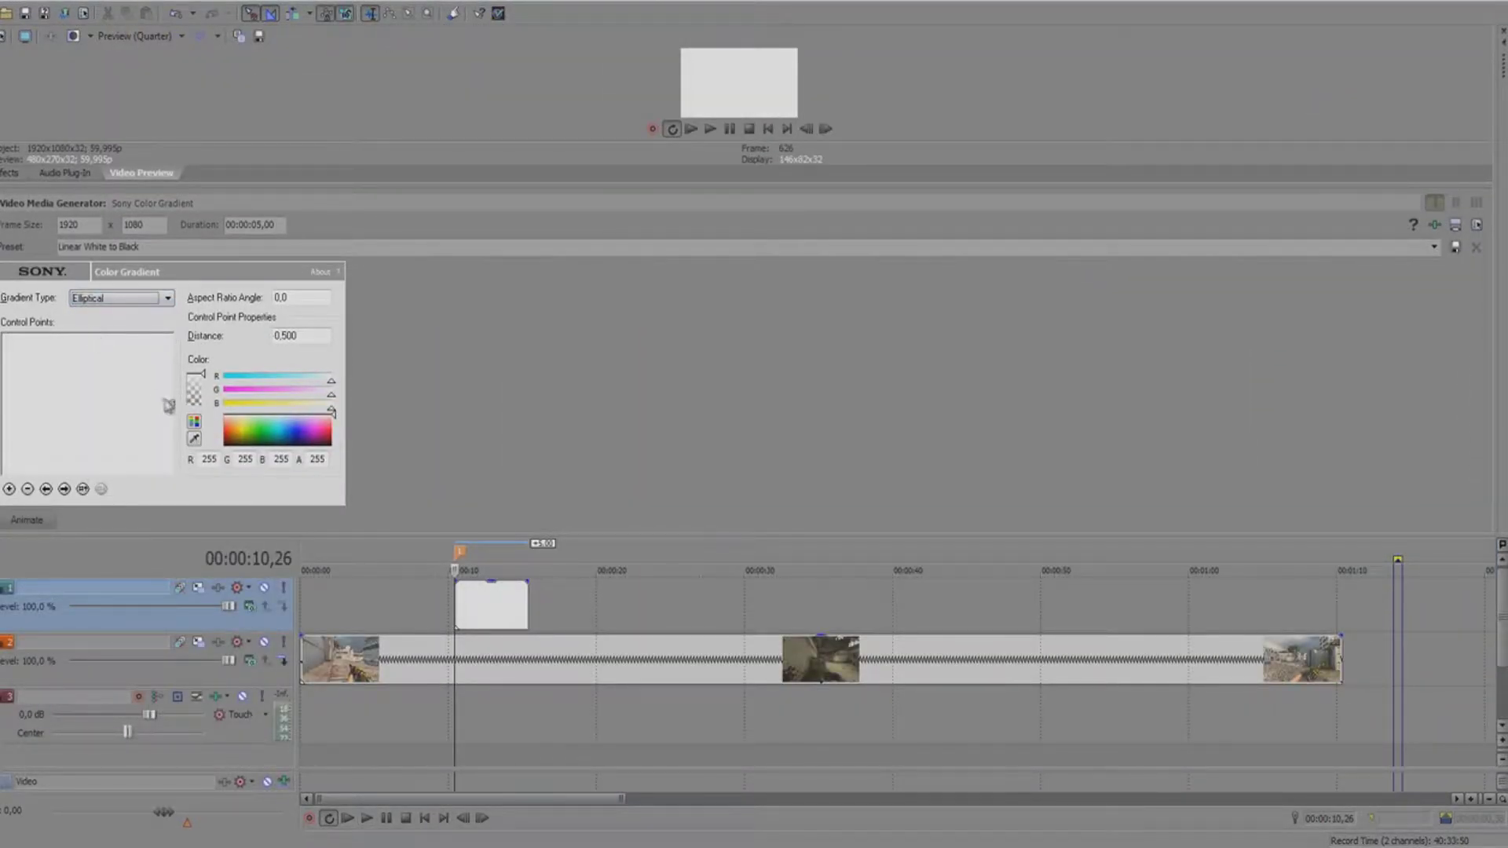
drag(170, 404, 108, 400)
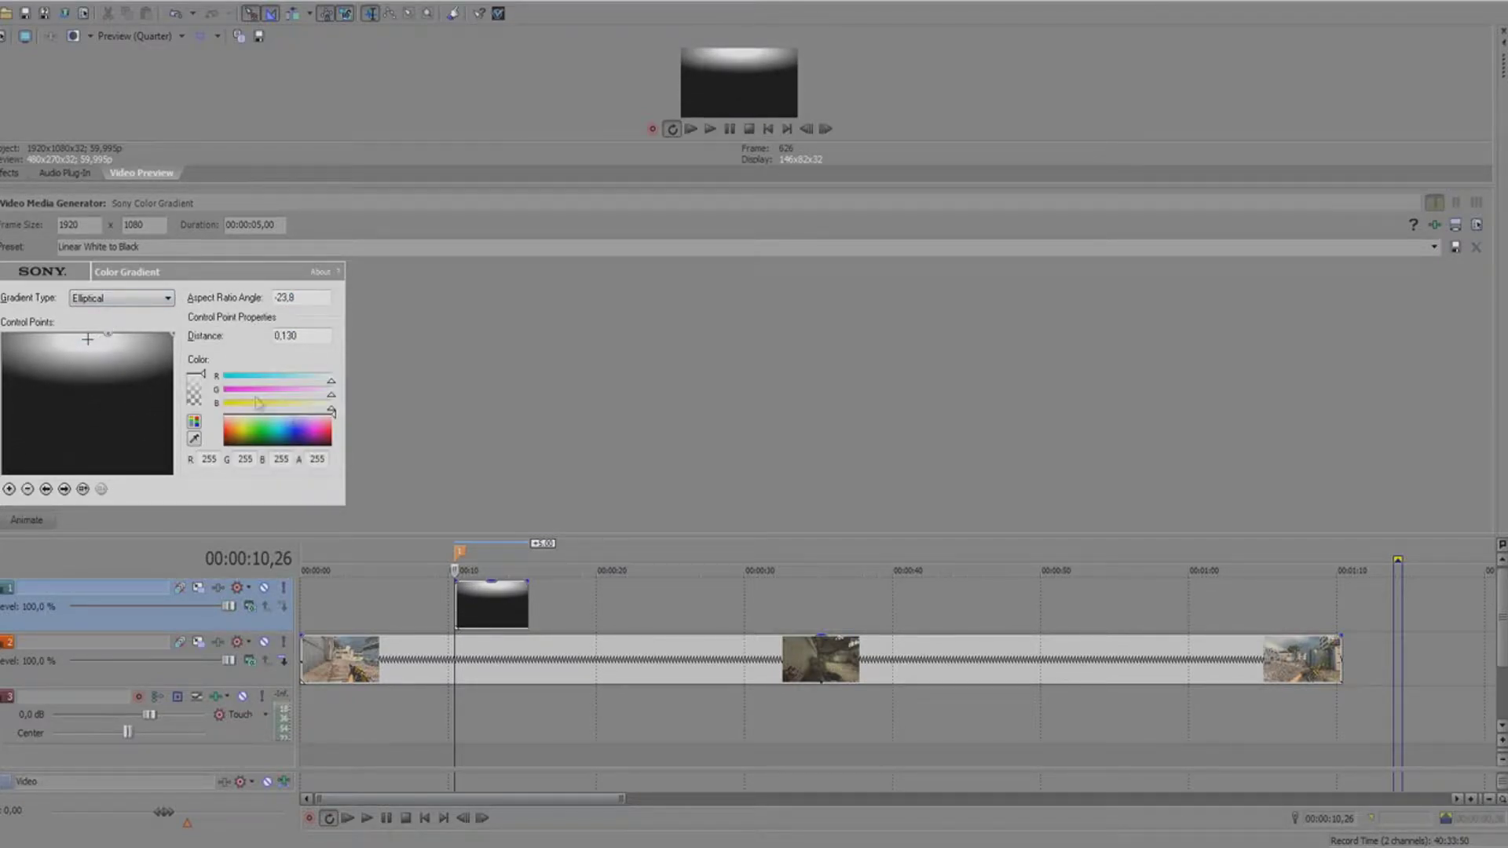
Blend the orange gradient over the gameplay with Add compositing and loop its time span.
drag(648, 185, 586, 391)
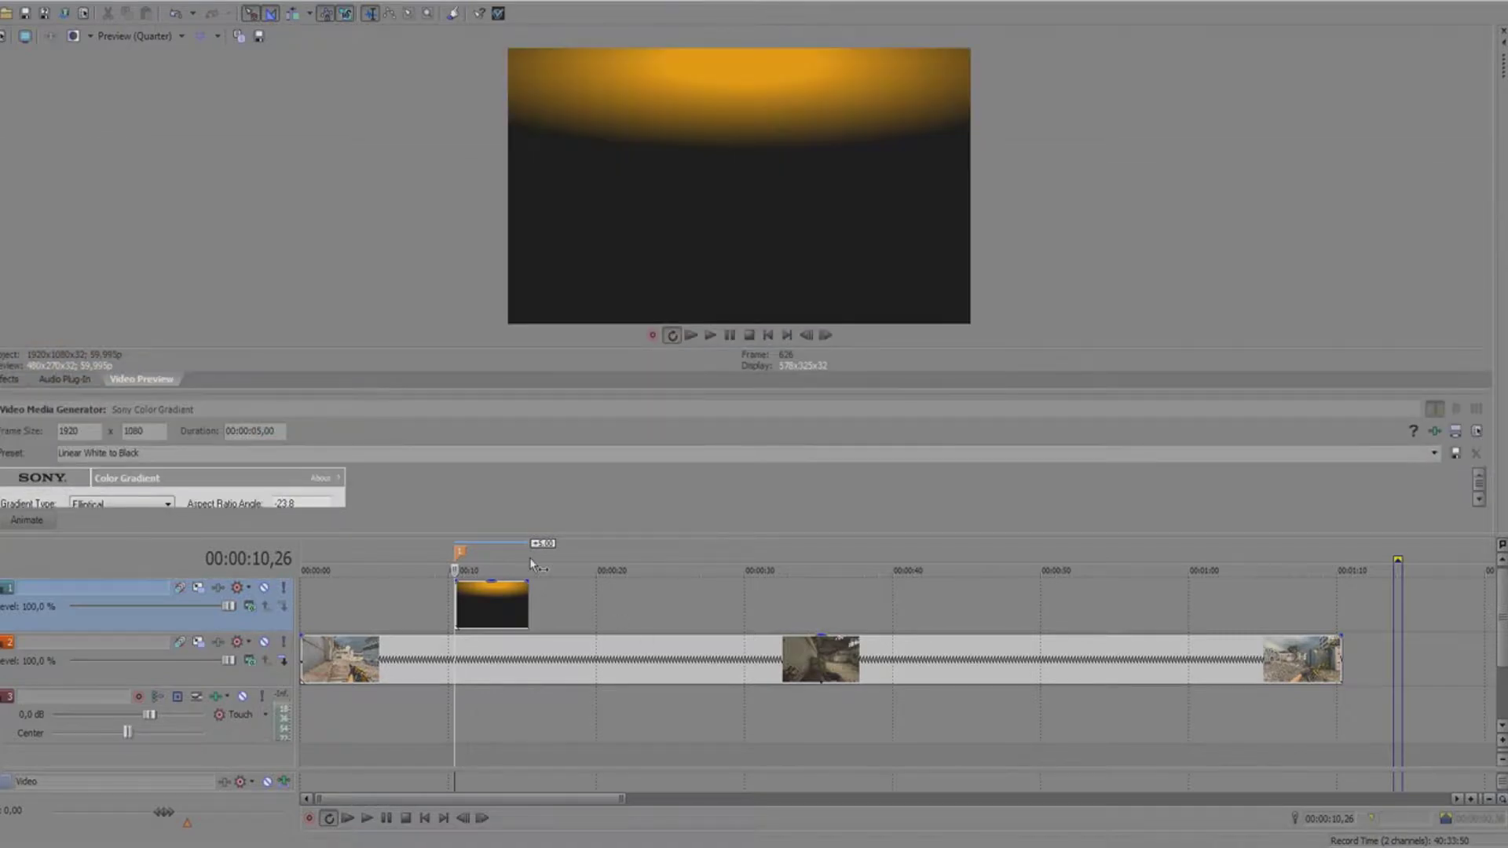
click(276, 385)
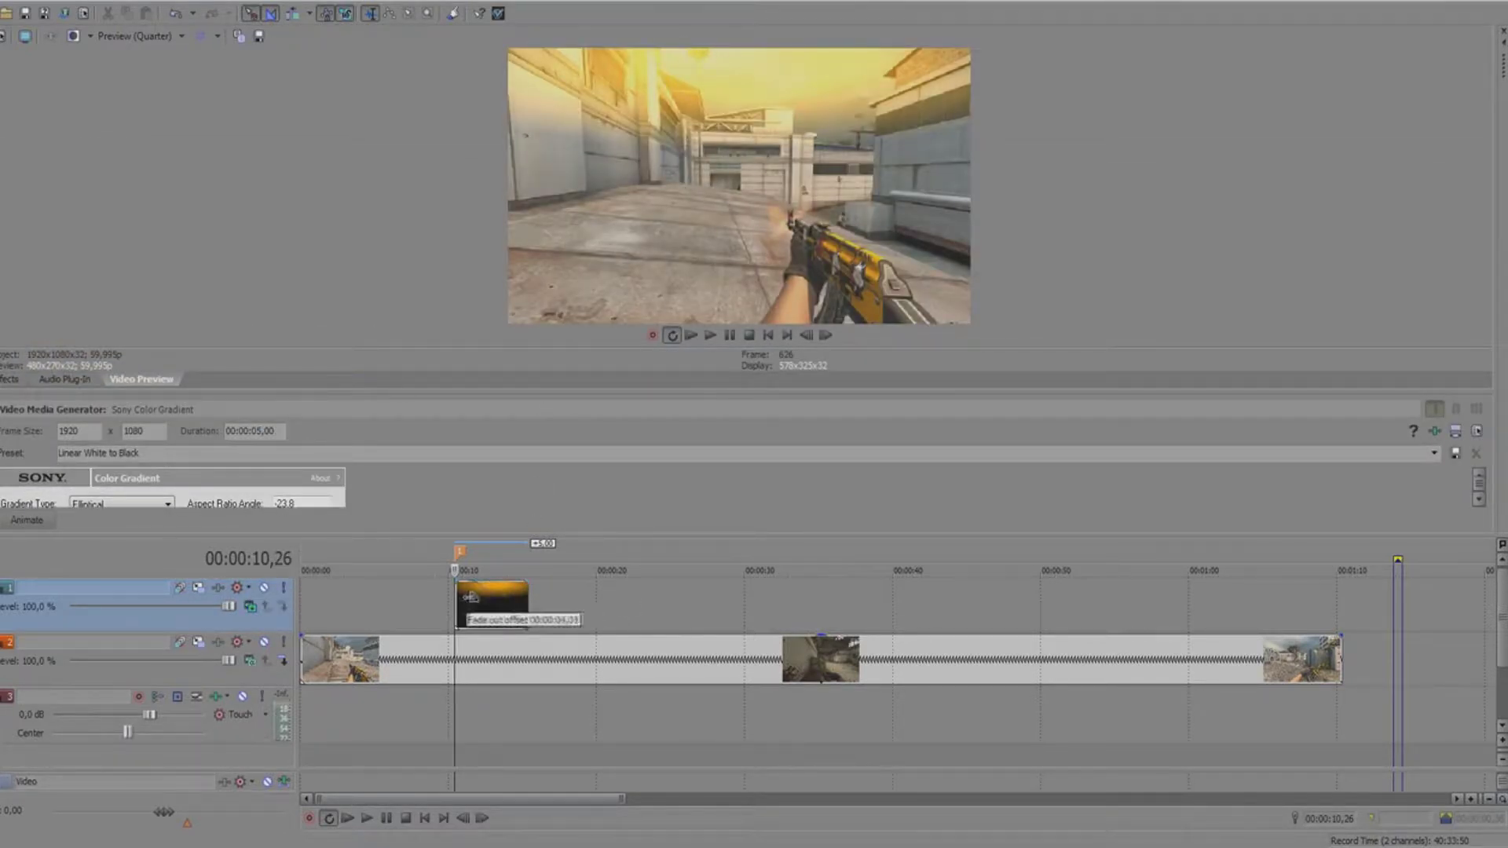
double_click(471, 599)
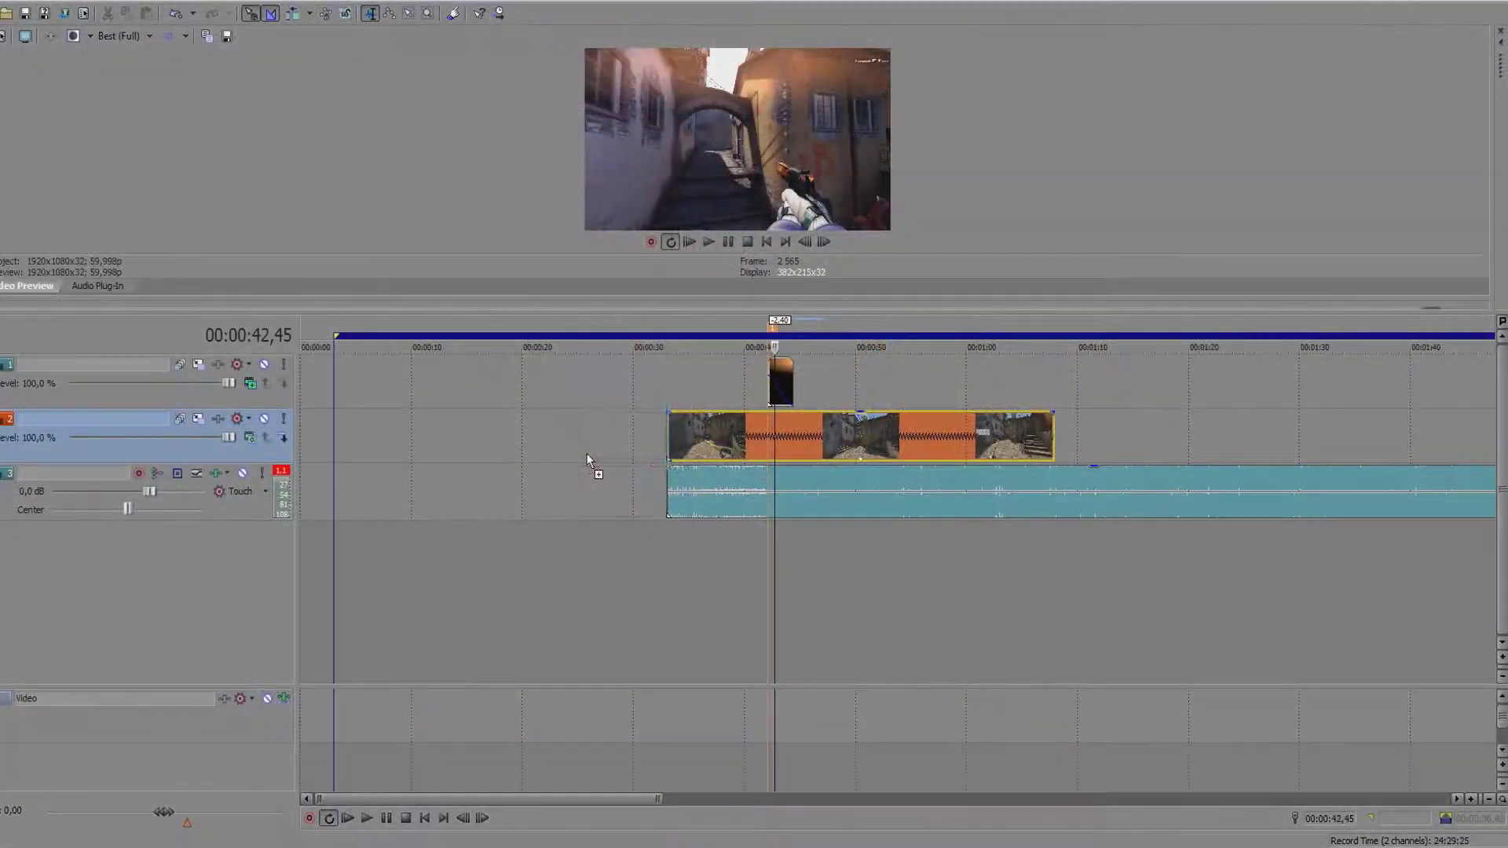
Move the black event's audio onto a new track, delete that track, and return to 00:00:30,21.
click(589, 454)
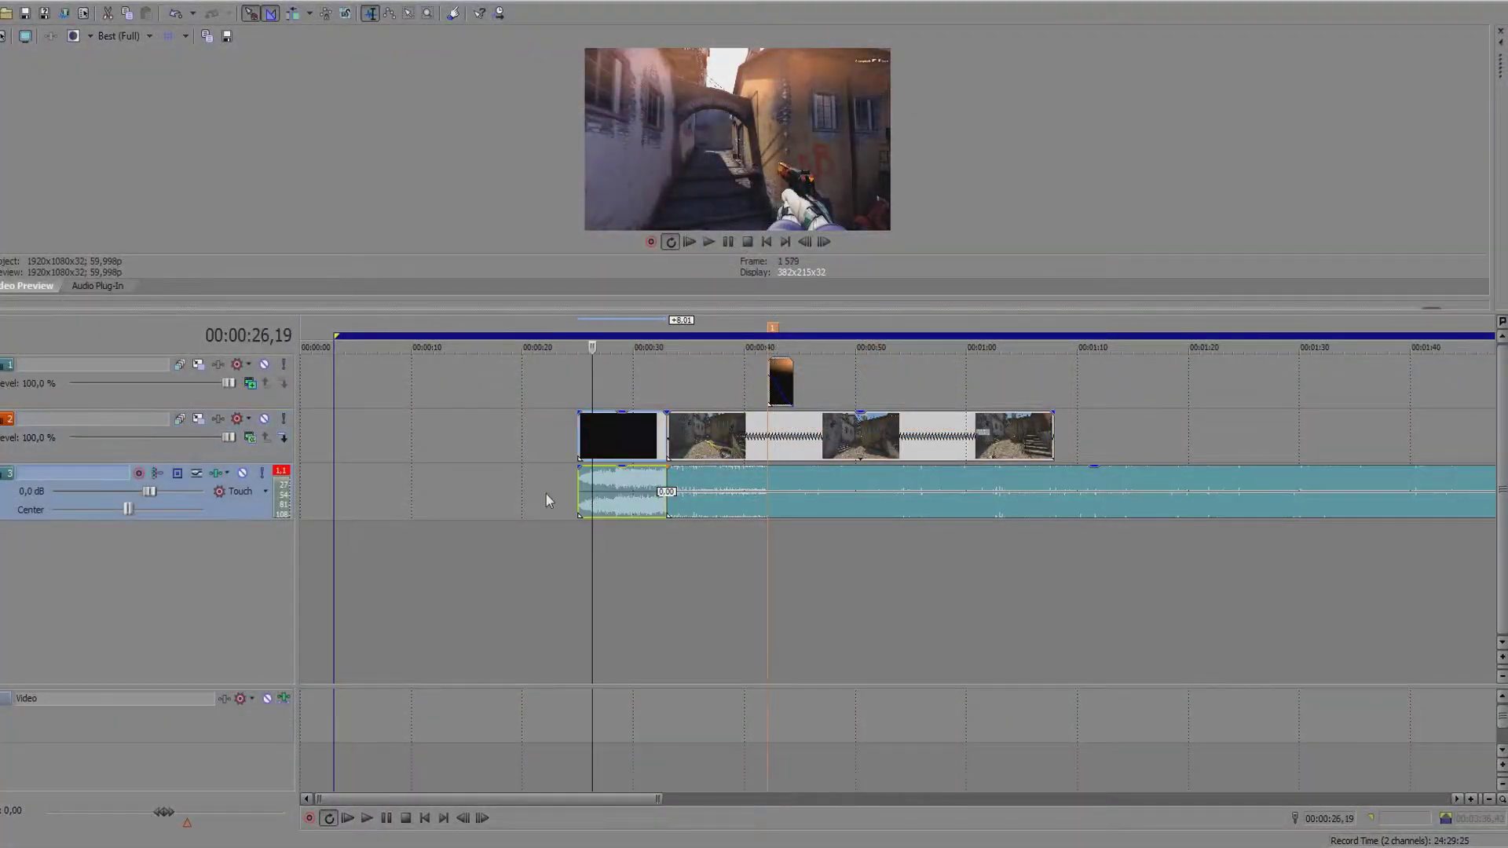
drag(613, 491, 613, 550)
click(555, 534)
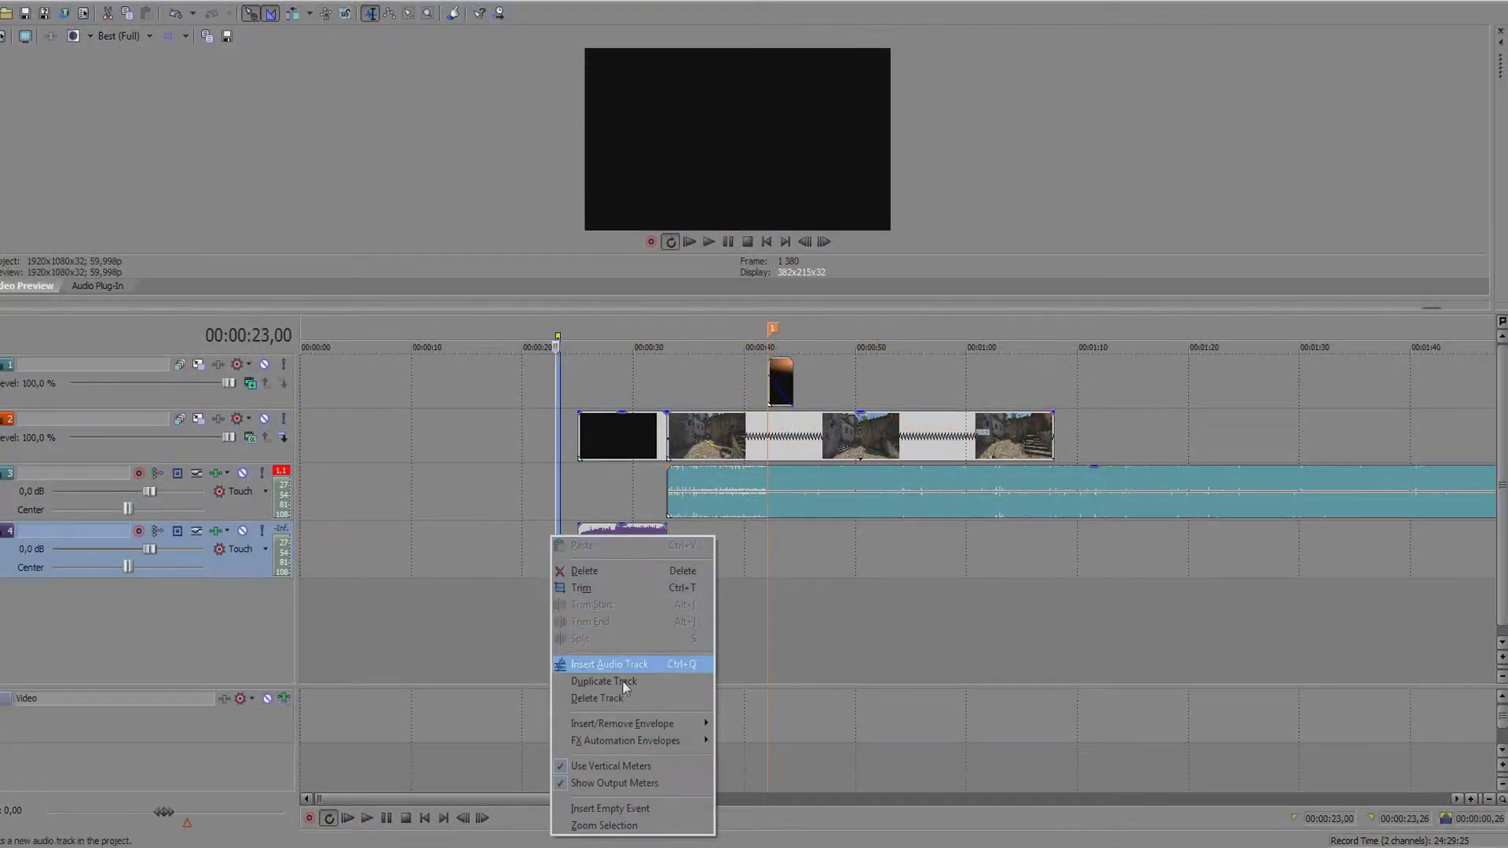
click(622, 696)
click(642, 369)
scroll(913, 382, up, 3)
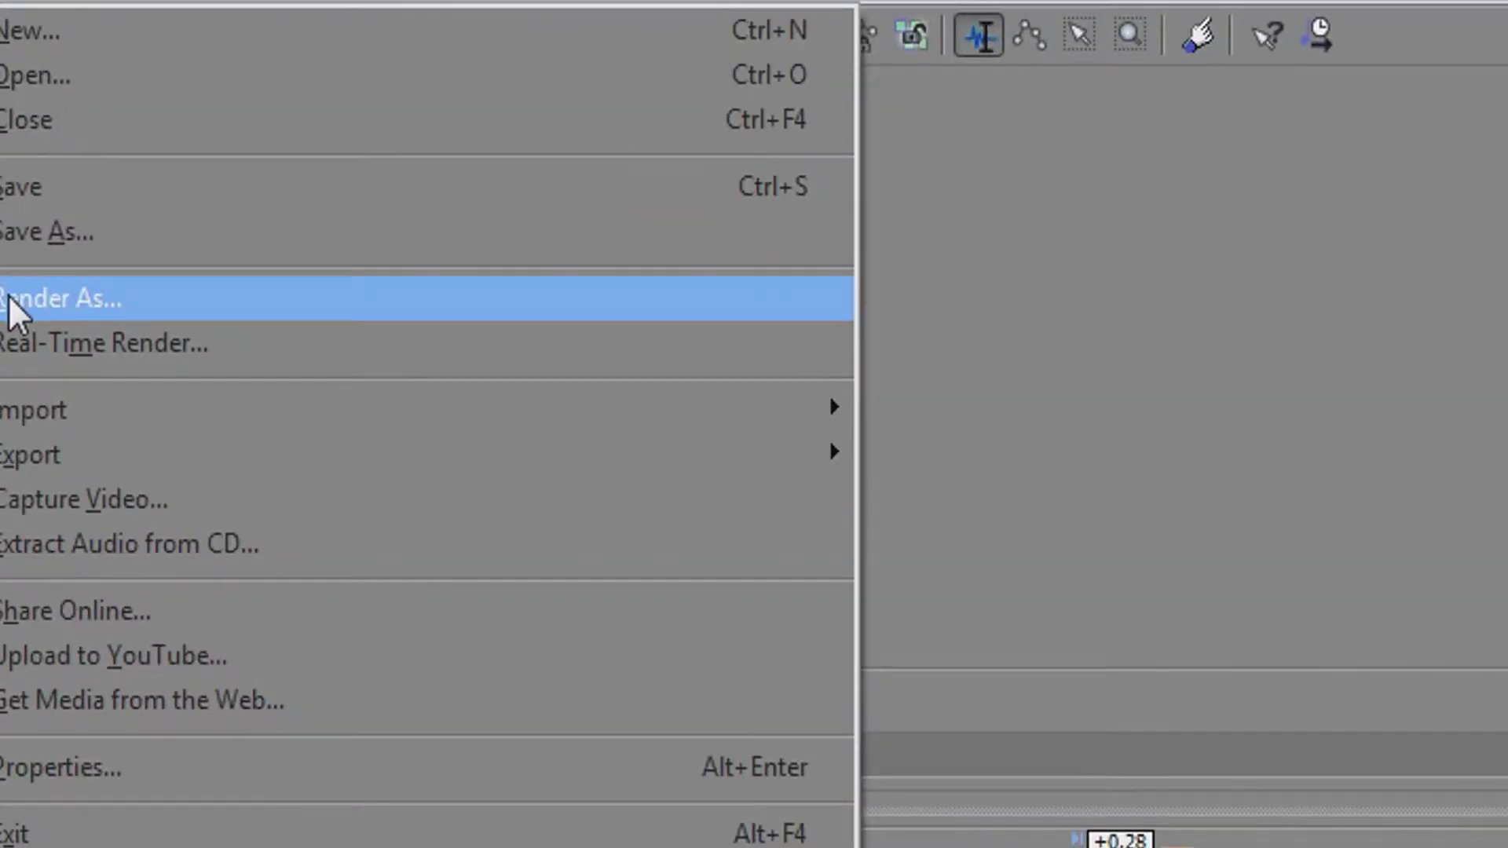
Customize the severside render template and bring up its x264 encoder configuration.
click(11, 302)
double_click(105, 197)
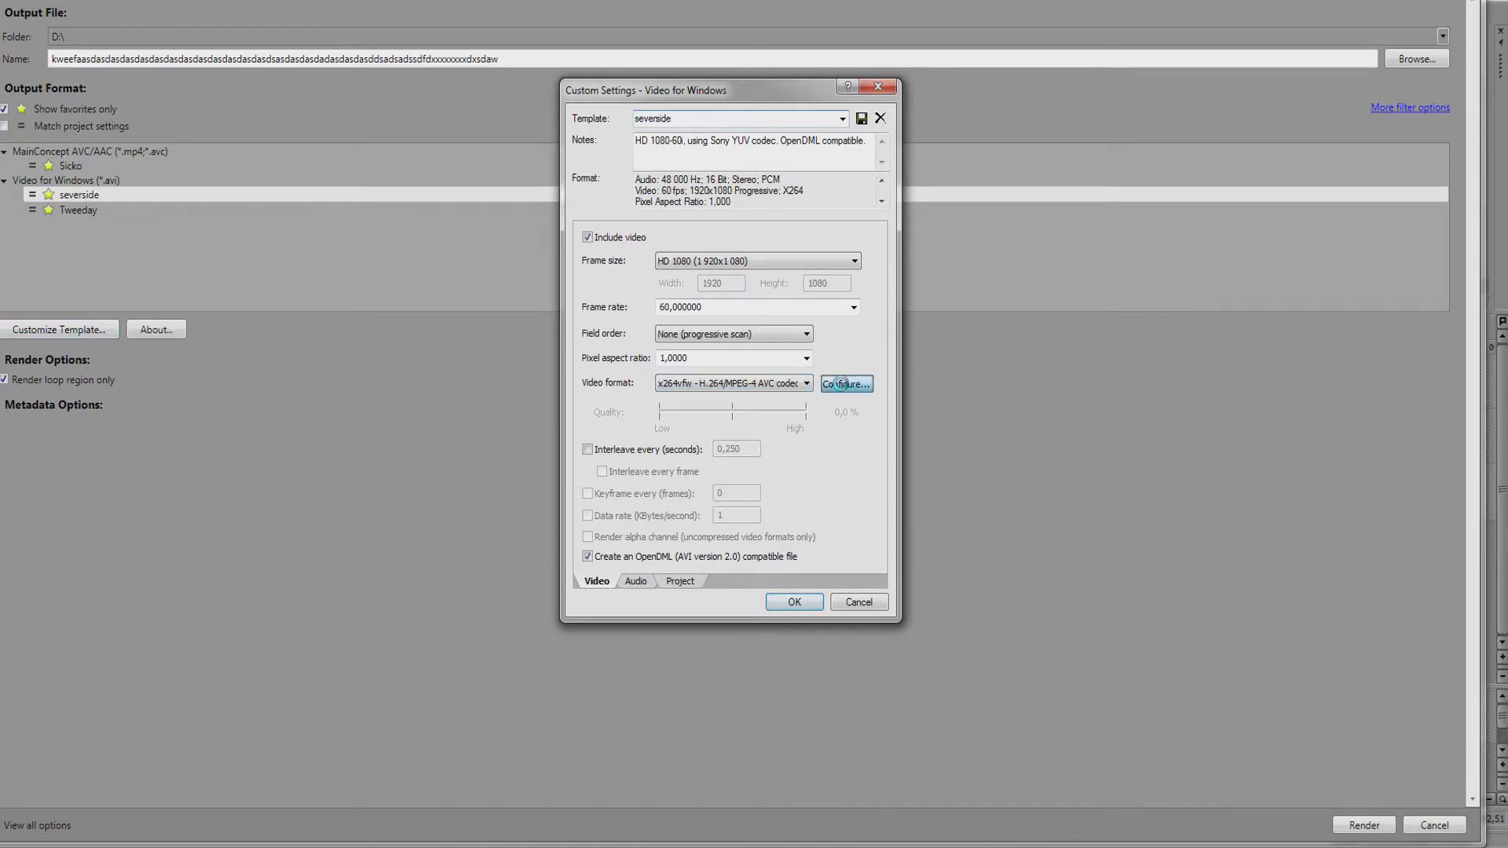
click(843, 385)
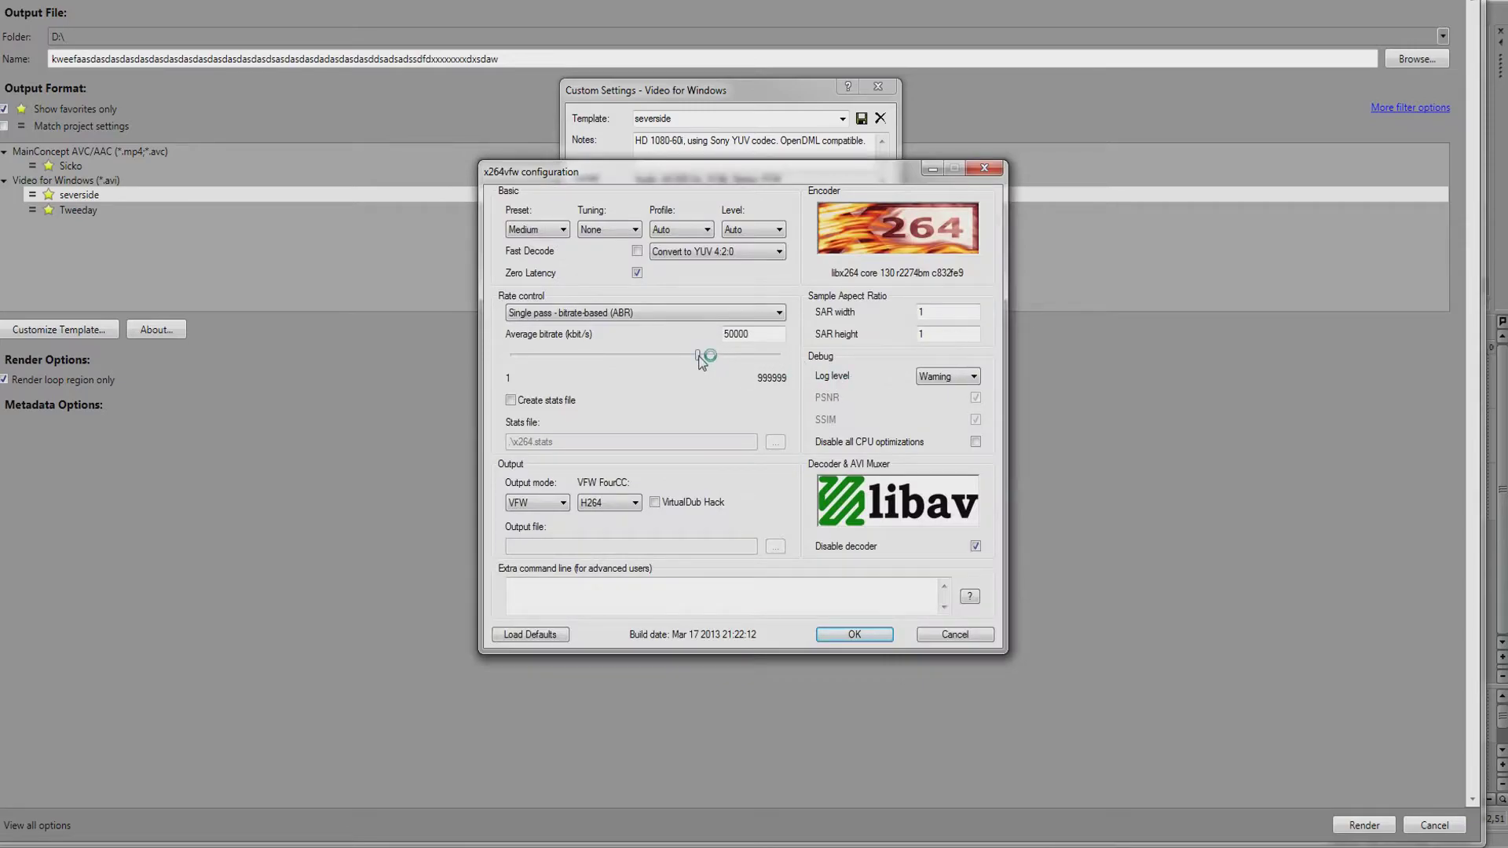